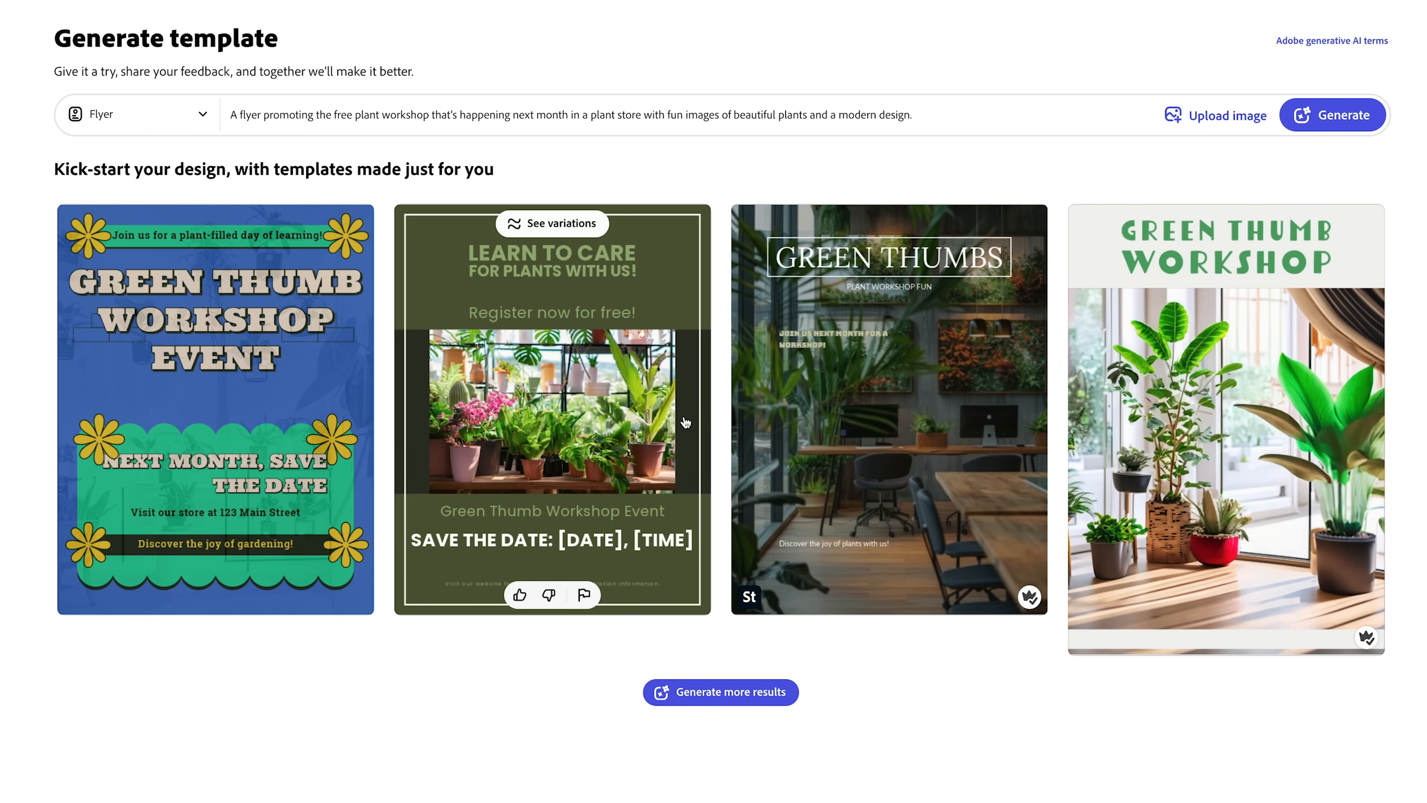
- Open the green "Learn to care for plants with us!" template and add the plant store photo of the woman in an apron
click(533, 460)
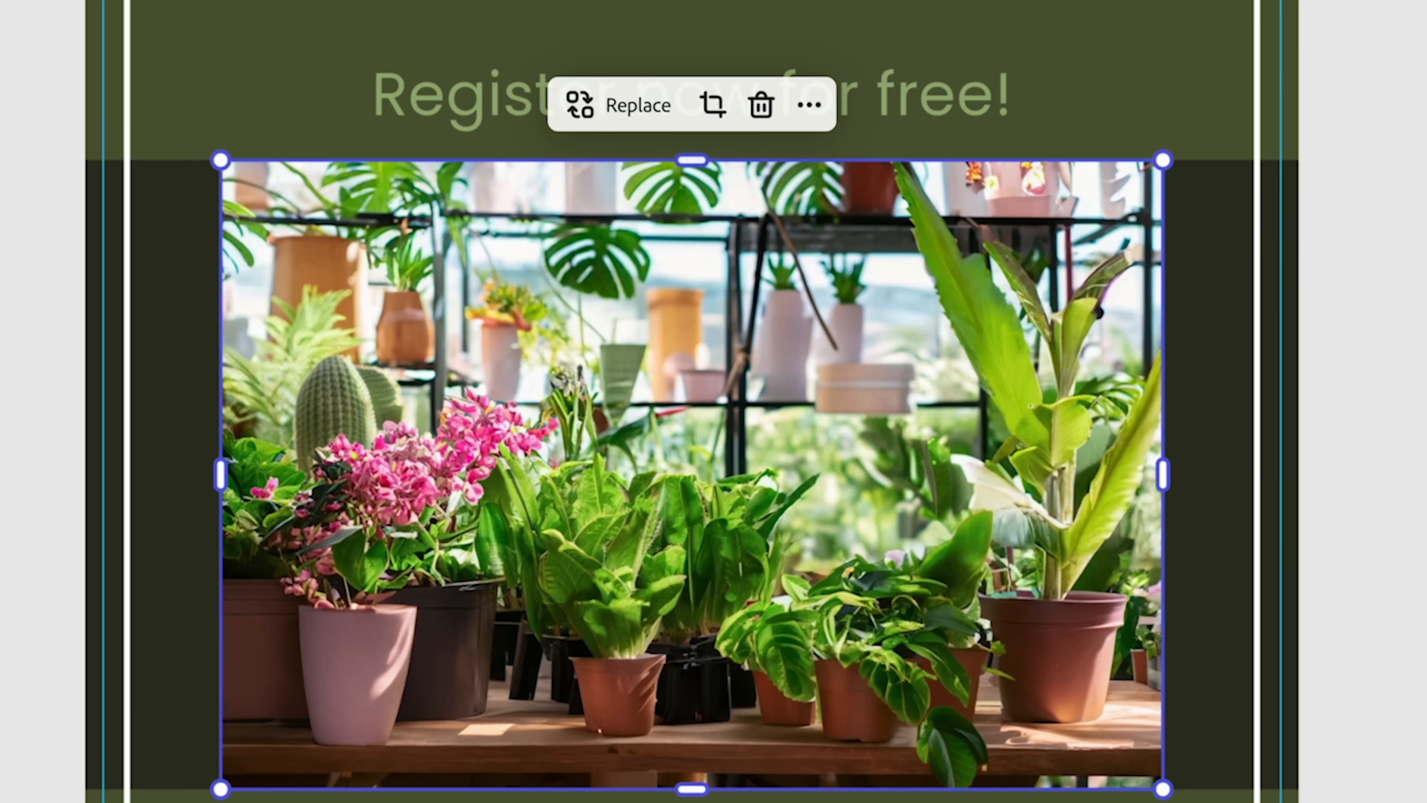
scroll(242, 467, down, 5)
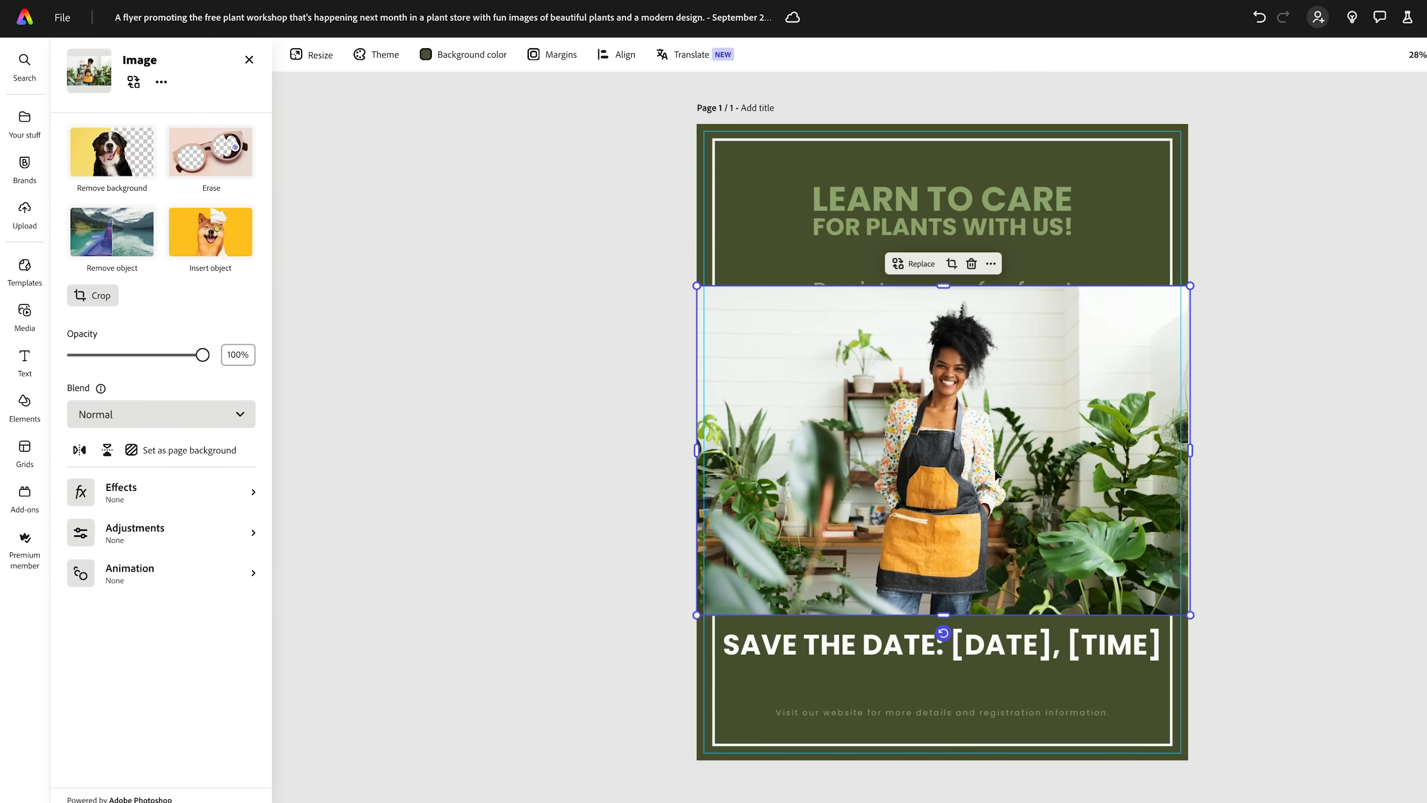
- Crop the woman's photo into a full-width band across the flyer's middle and remove the original plant image behind it
click(93, 295)
drag(1189, 614, 1194, 551)
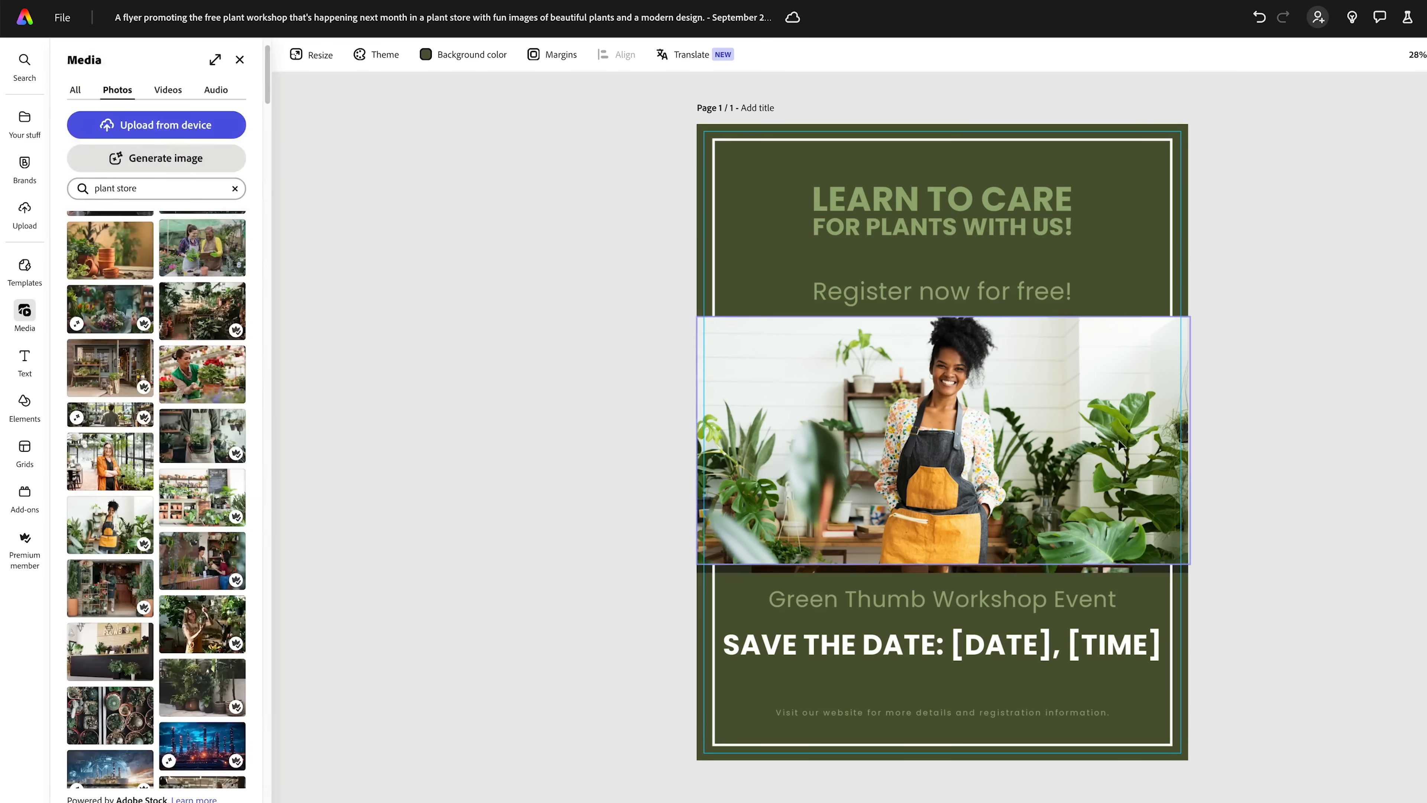
drag(1101, 450, 1103, 442)
click(1149, 578)
click(1115, 569)
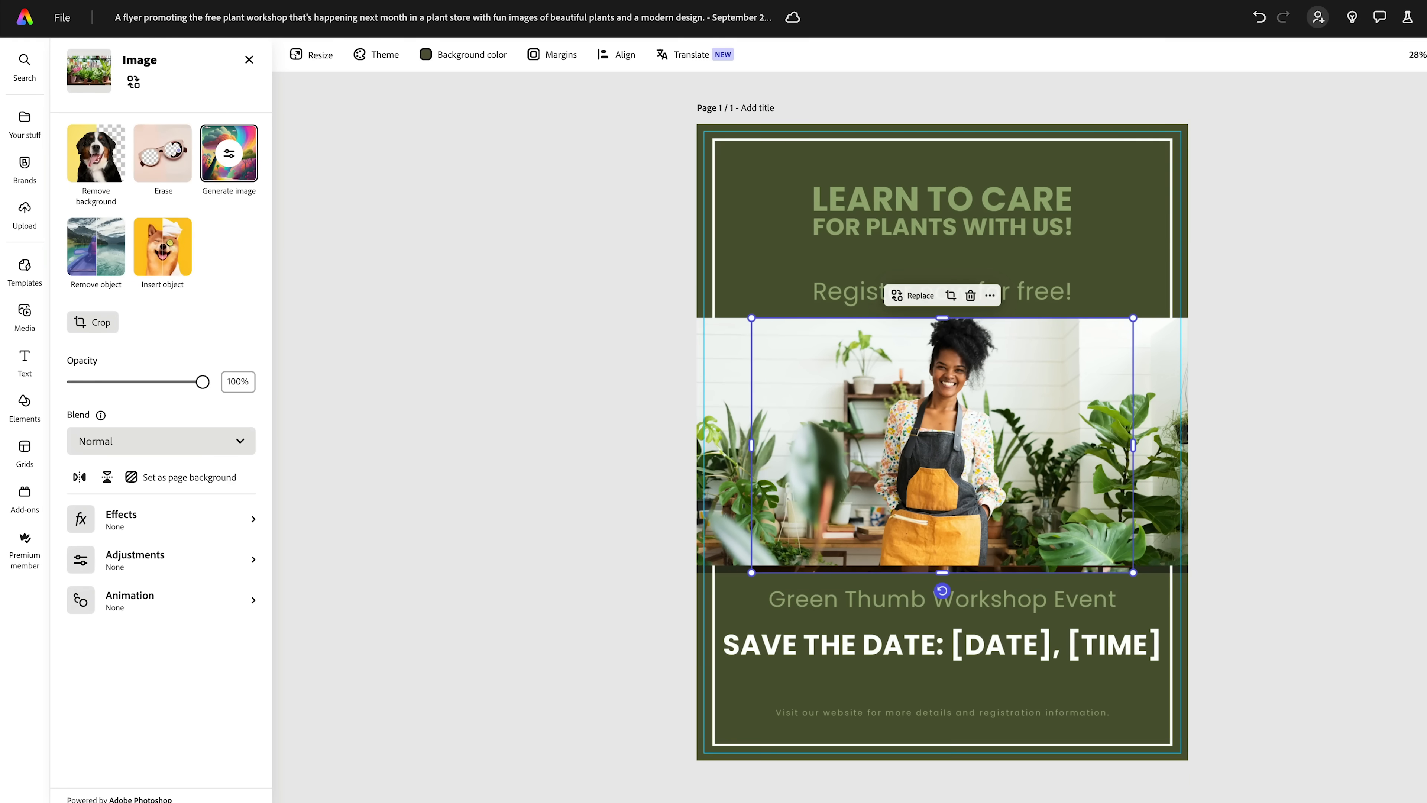
- Search the design assets for "plant" and place the row of four potted plants near the flyer's lower edge
click(24, 405)
click(132, 88)
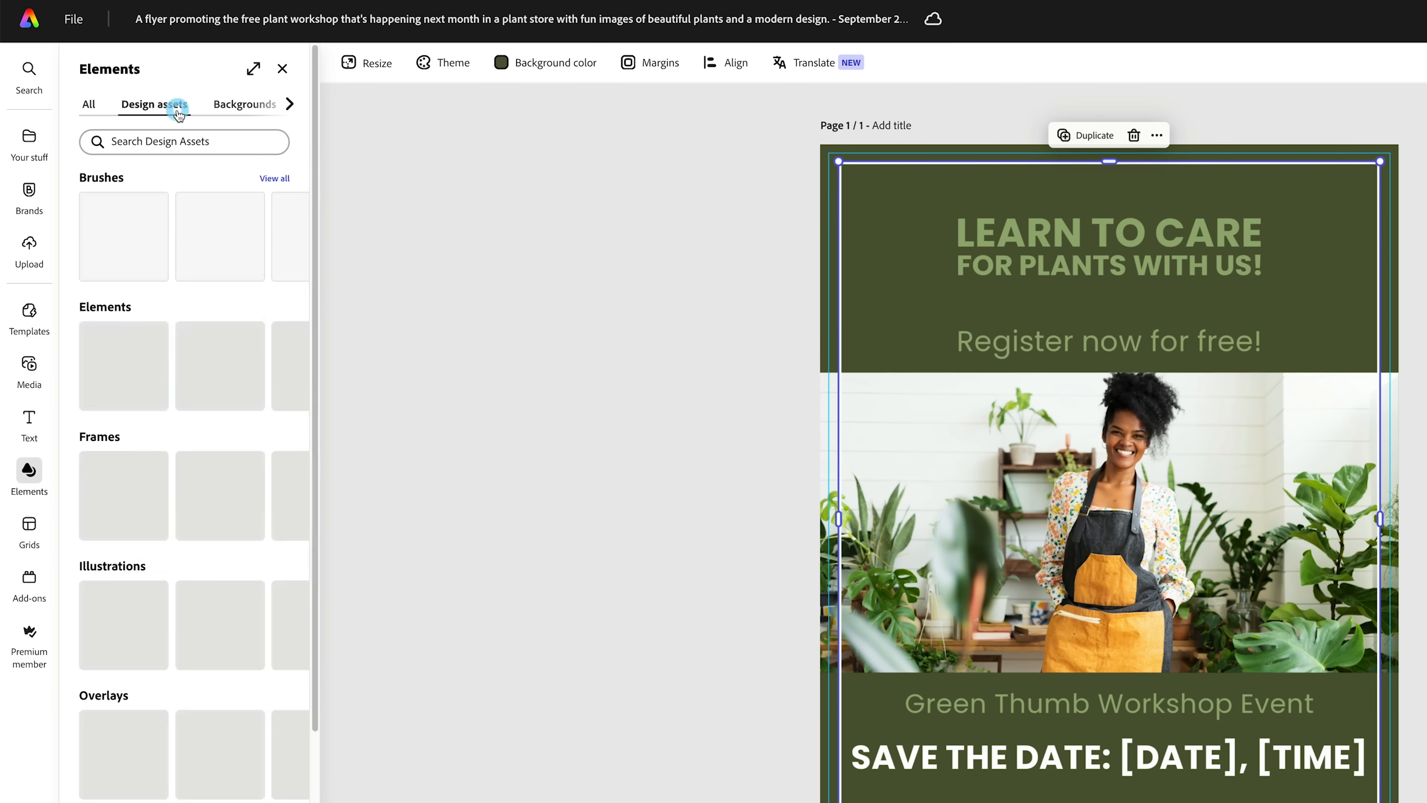
click(204, 110)
text(plant)
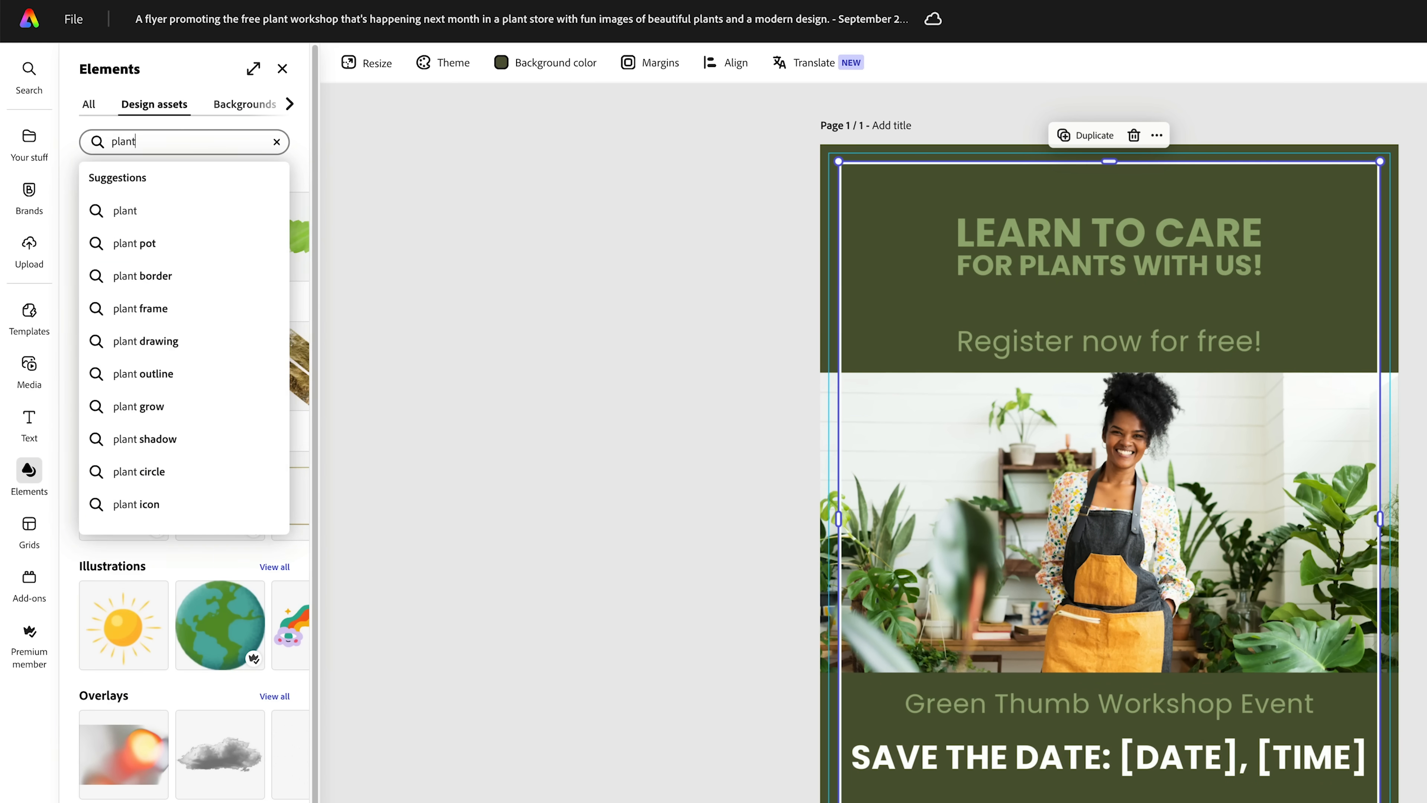
key(Return)
scroll(145, 320, down, 1)
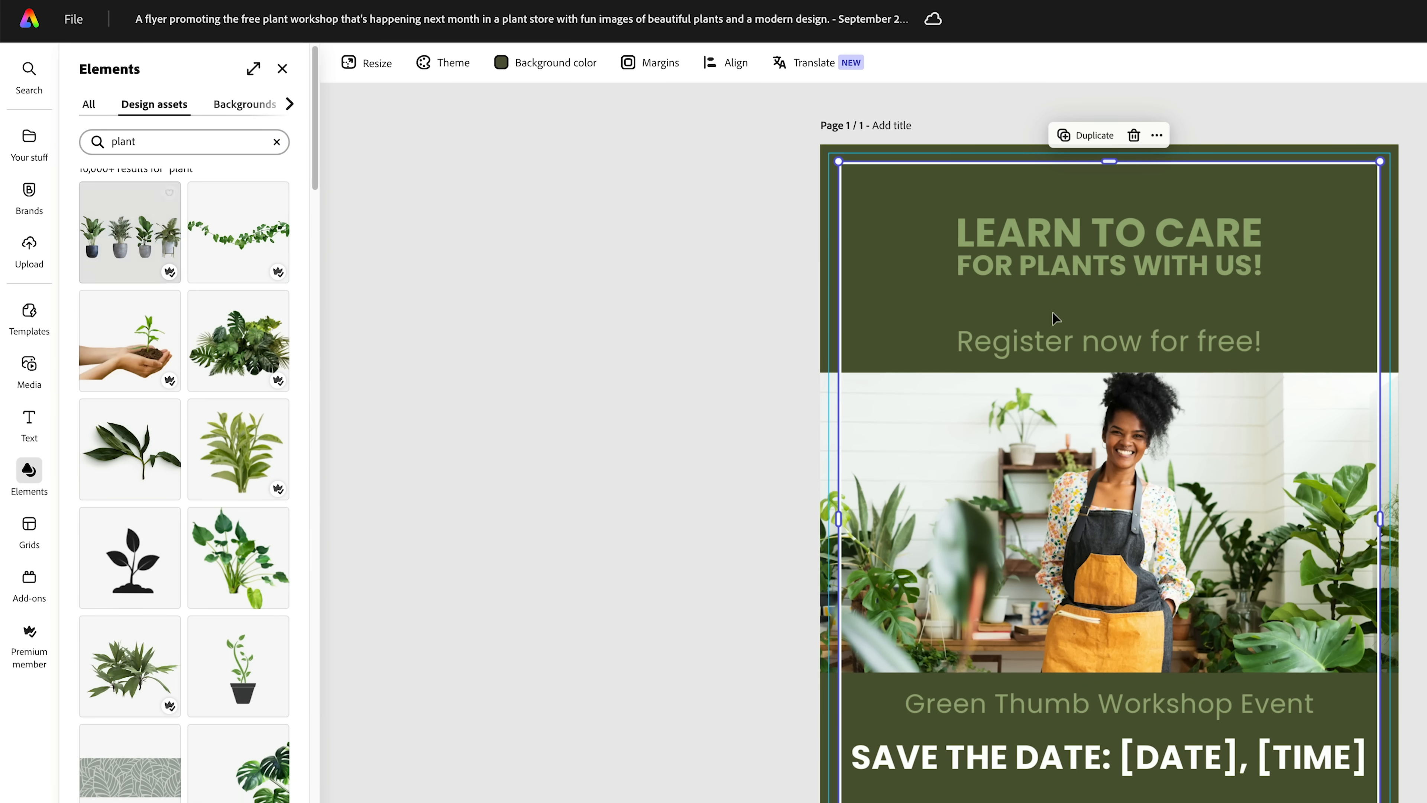
drag(151, 220, 1158, 493)
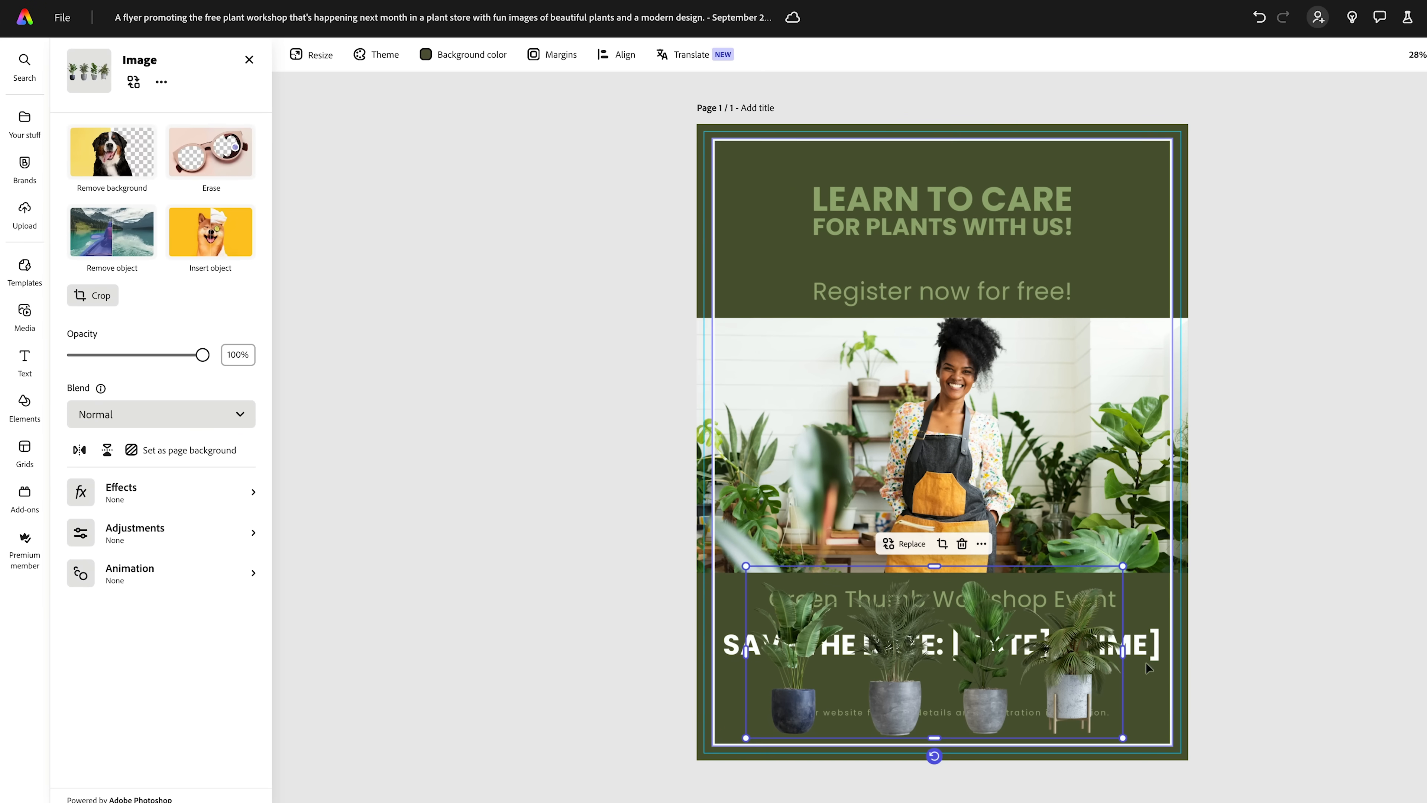
- Move the registration, event name and save-the-date lines up below the main heading, above the photo
click(1356, 765)
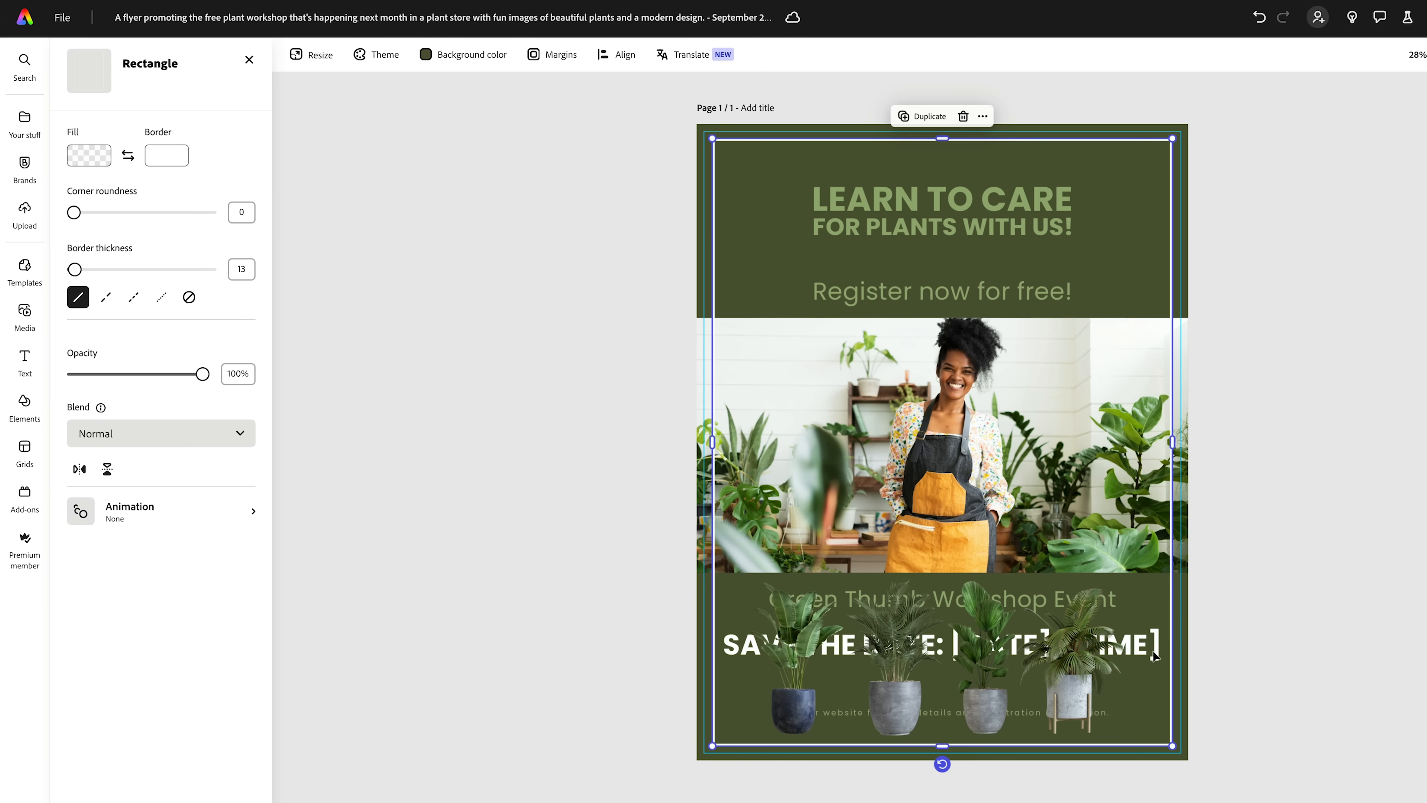
drag(1041, 291, 1041, 255)
drag(942, 599, 934, 279)
click(1171, 623)
drag(1146, 646, 1146, 294)
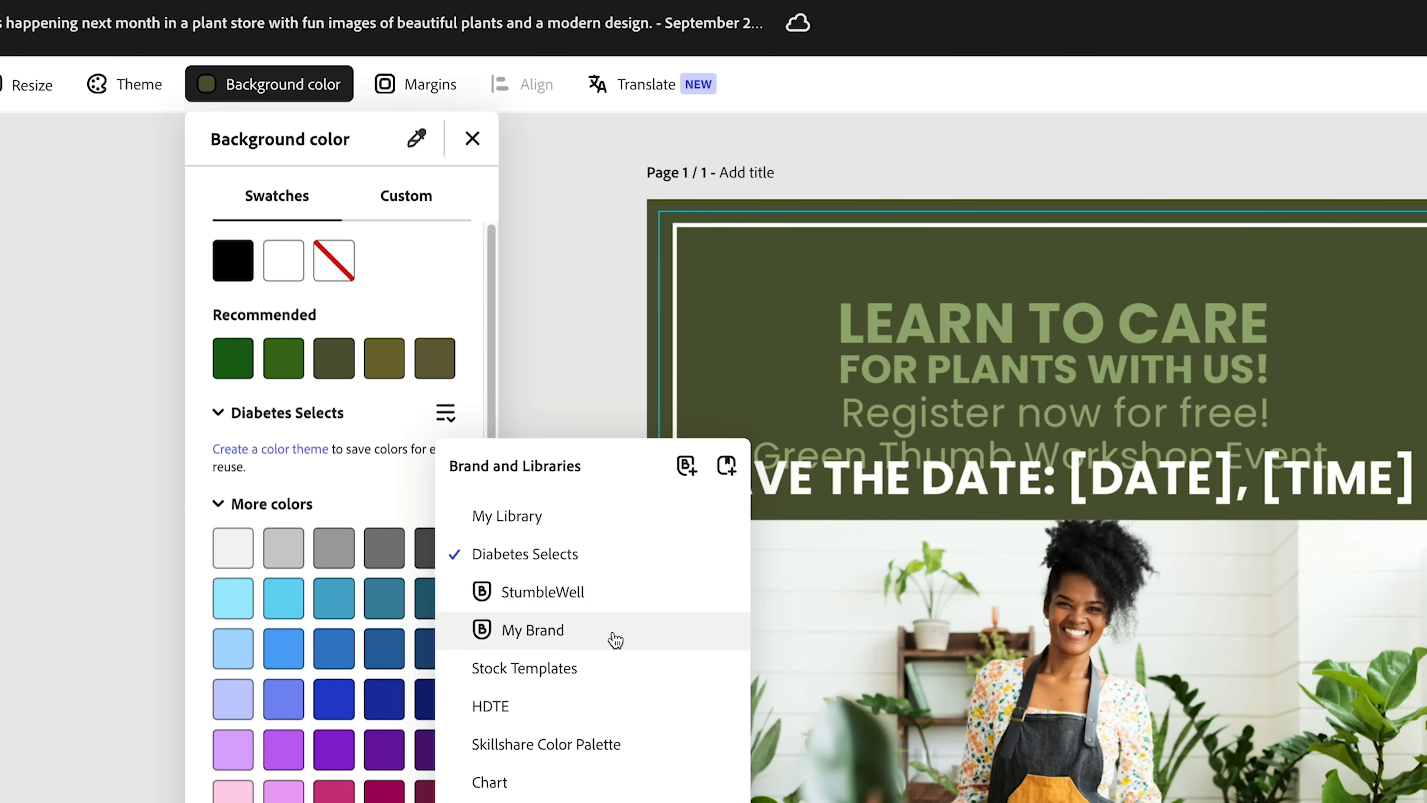
- Set the page background to the beige swatch from the StumbleWell brand colors
click(610, 411)
click(449, 413)
click(567, 590)
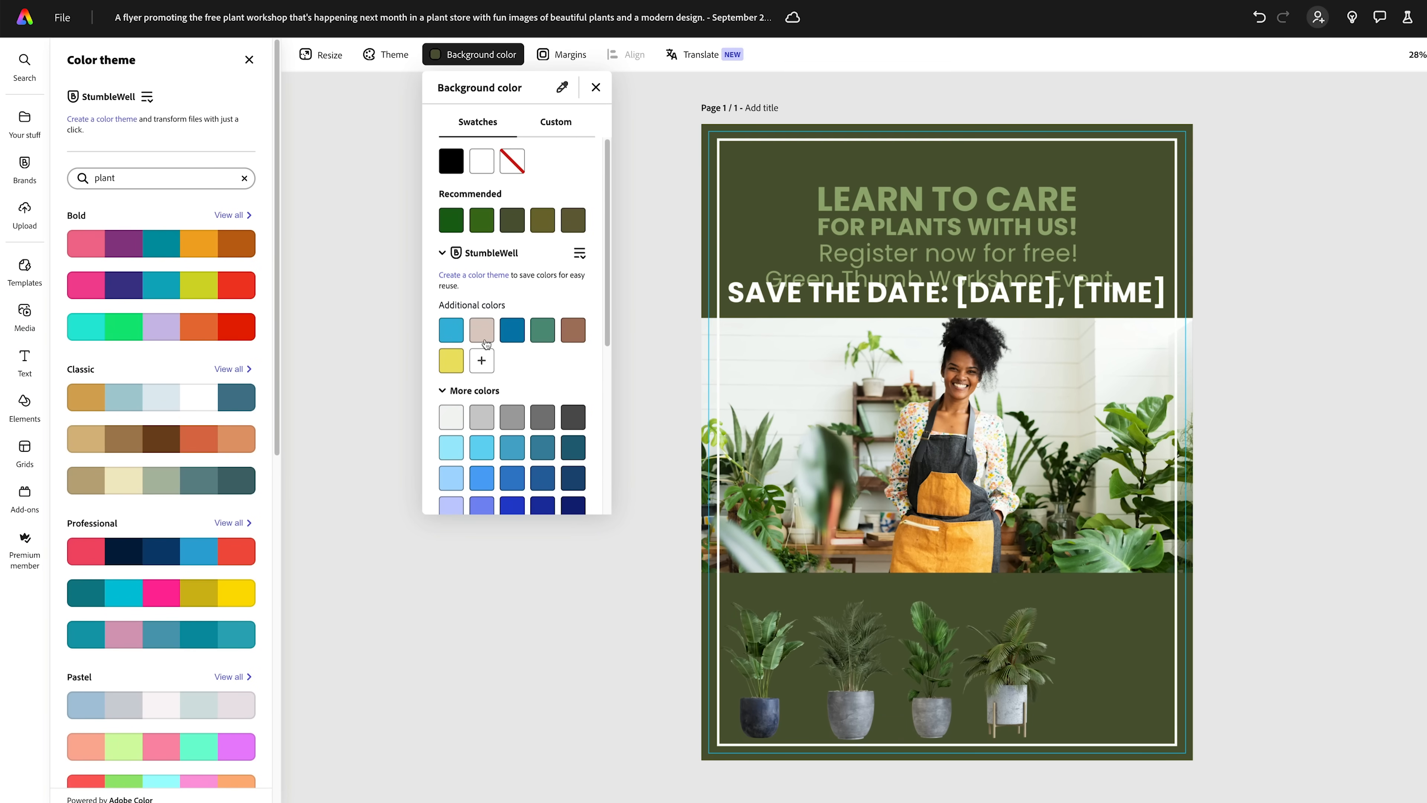
click(286, 544)
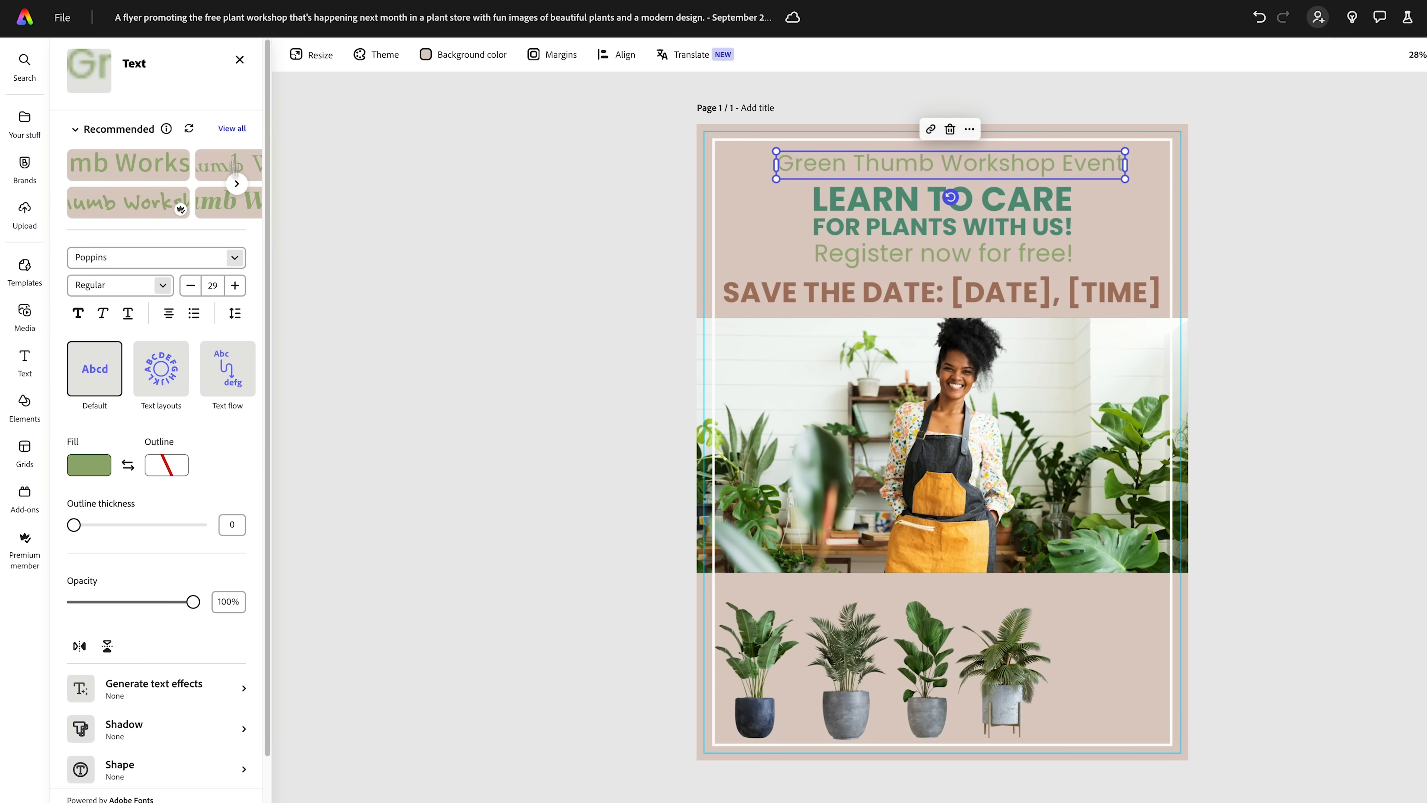
- Browse the recommended fonts and restyle the "Green Thumb Workshop Event" line in Stenciletta Solid
click(232, 128)
click(191, 612)
click(163, 773)
scroll(185, 554, down, 8)
scroll(198, 403, up, 8)
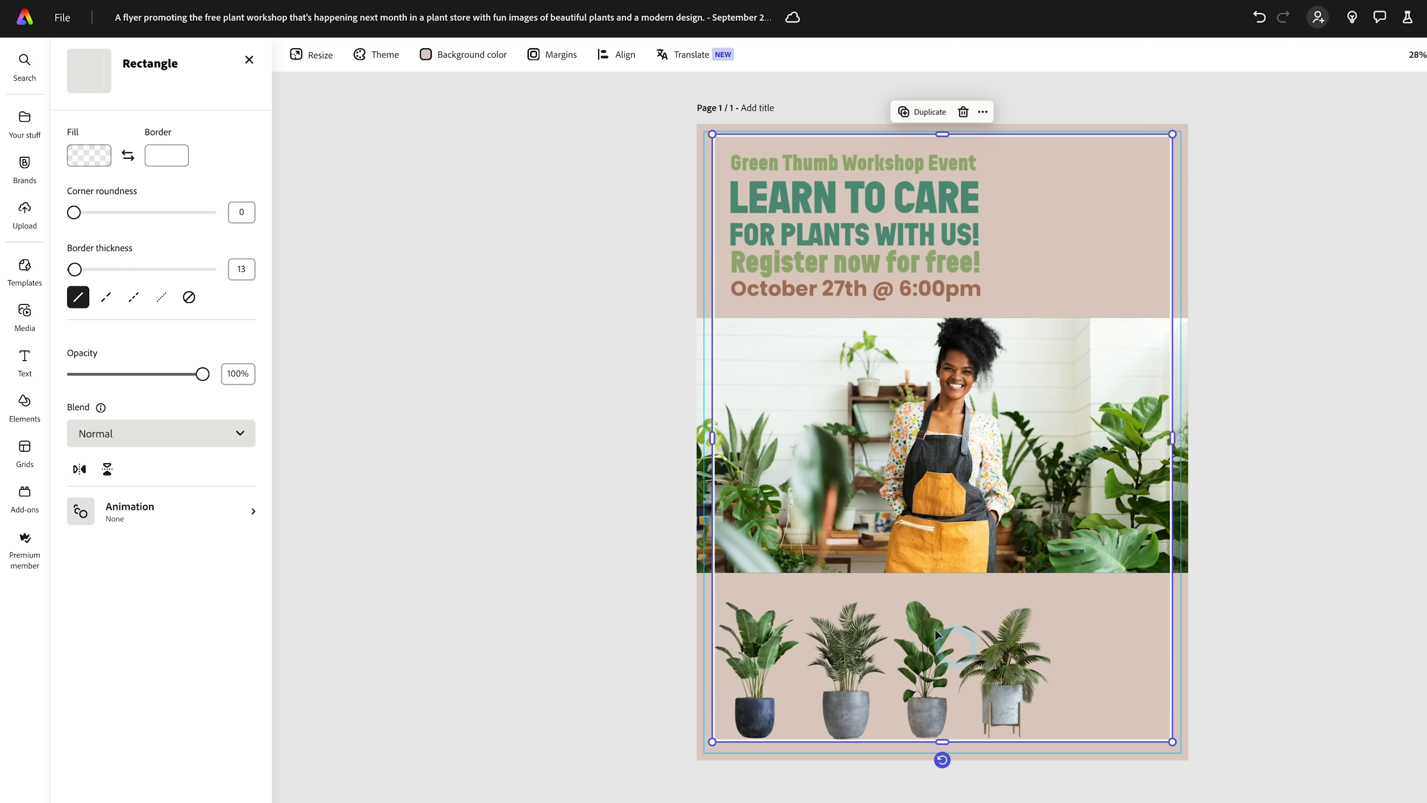
- Crop the potted plants to the first two pots beside the headings and place a duplicate below the photo
click(939, 633)
drag(930, 671, 1197, 232)
double_click(1197, 232)
drag(1316, 152, 1156, 149)
click(1153, 331)
click(1115, 224)
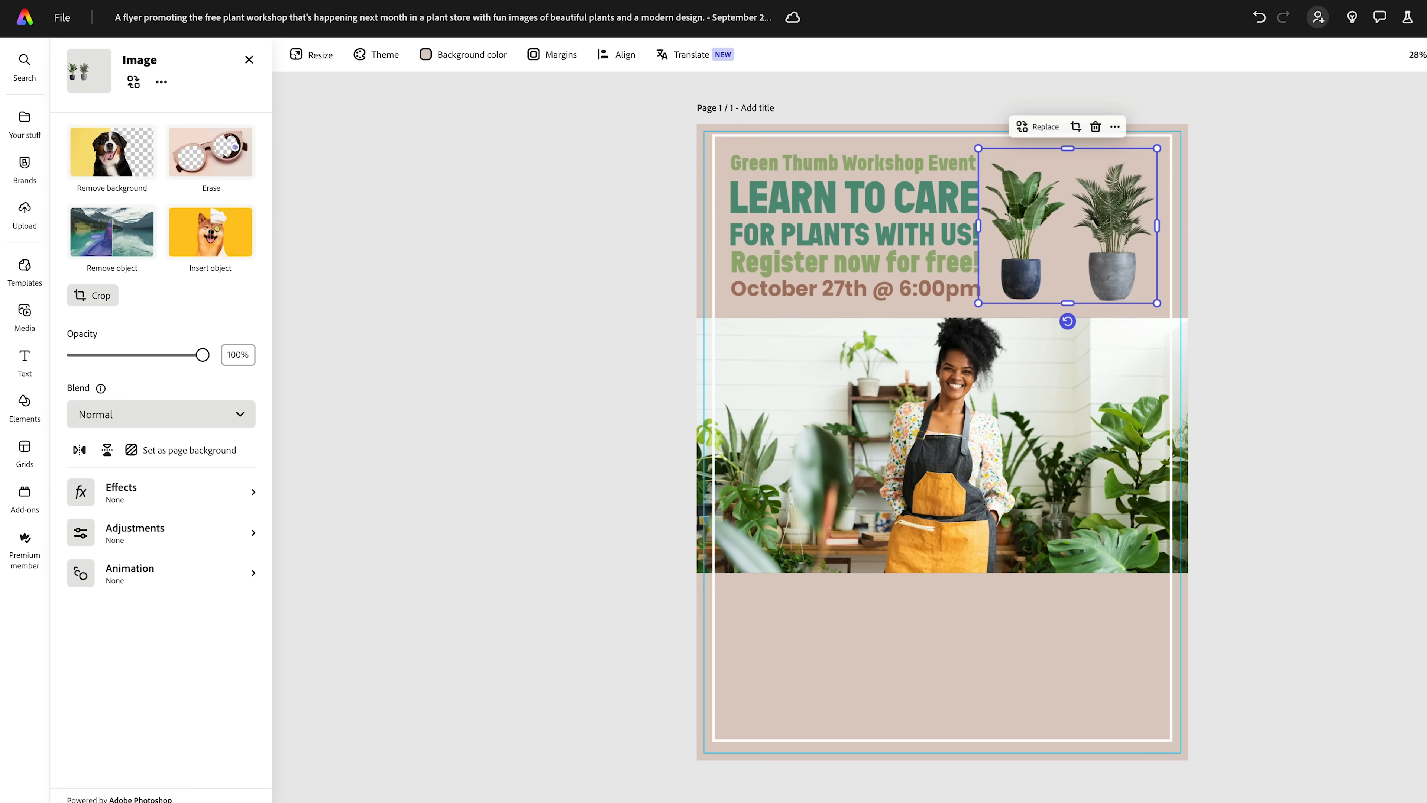
alt+drag(1108, 254, 848, 684)
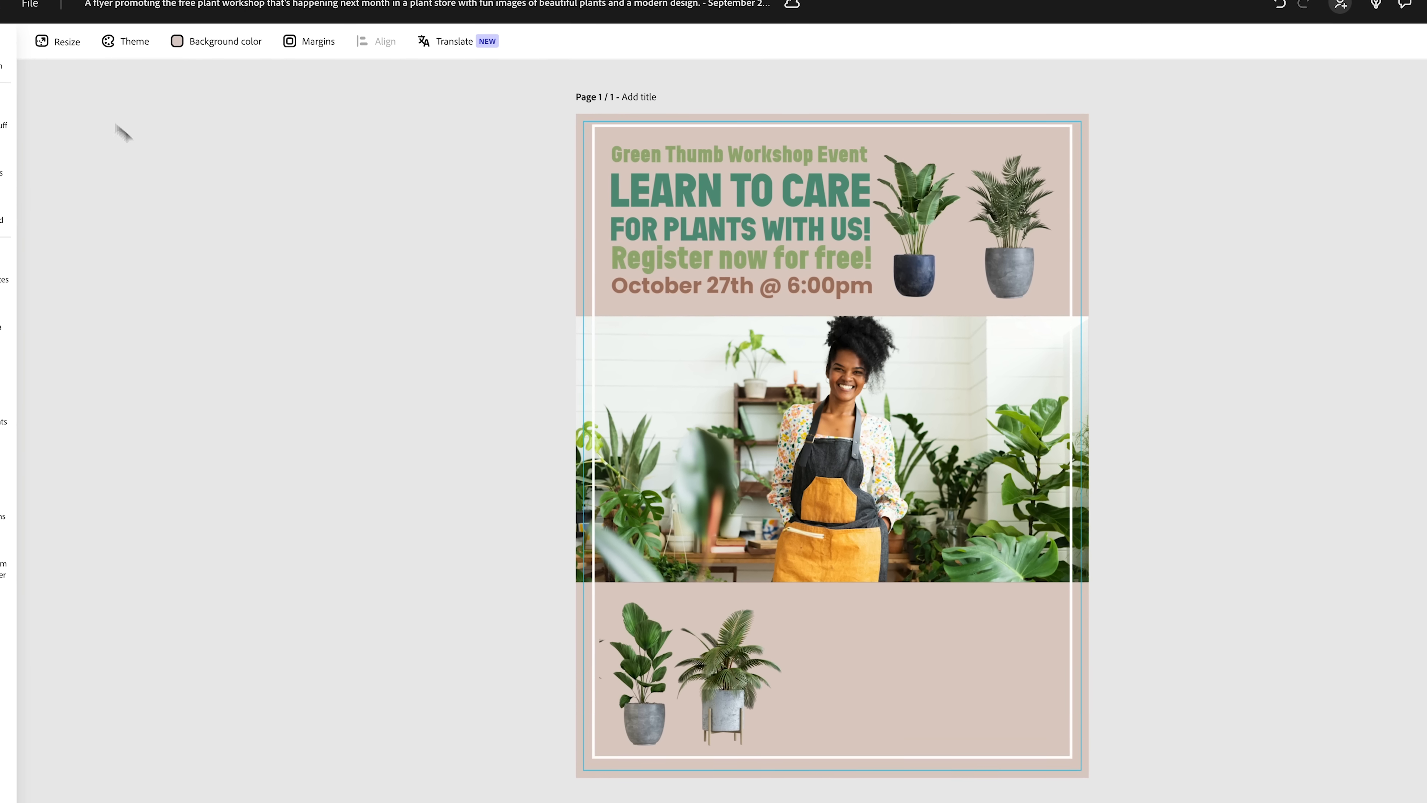
- Open the QR code generator from the home page and enter the Adobe Express YouTube channel link
click(4, 56)
click(137, 78)
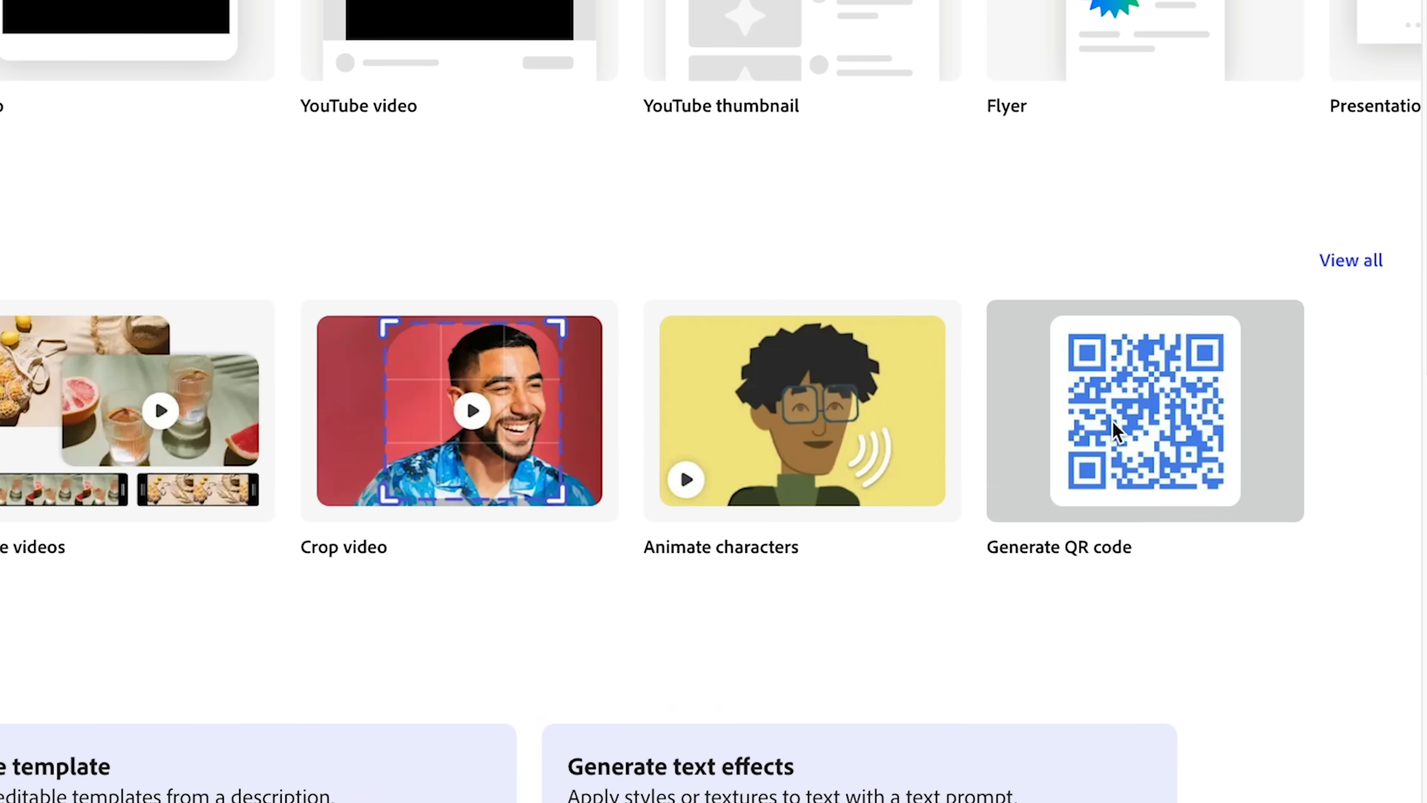
click(1420, 392)
key(super+v)
click(1126, 240)
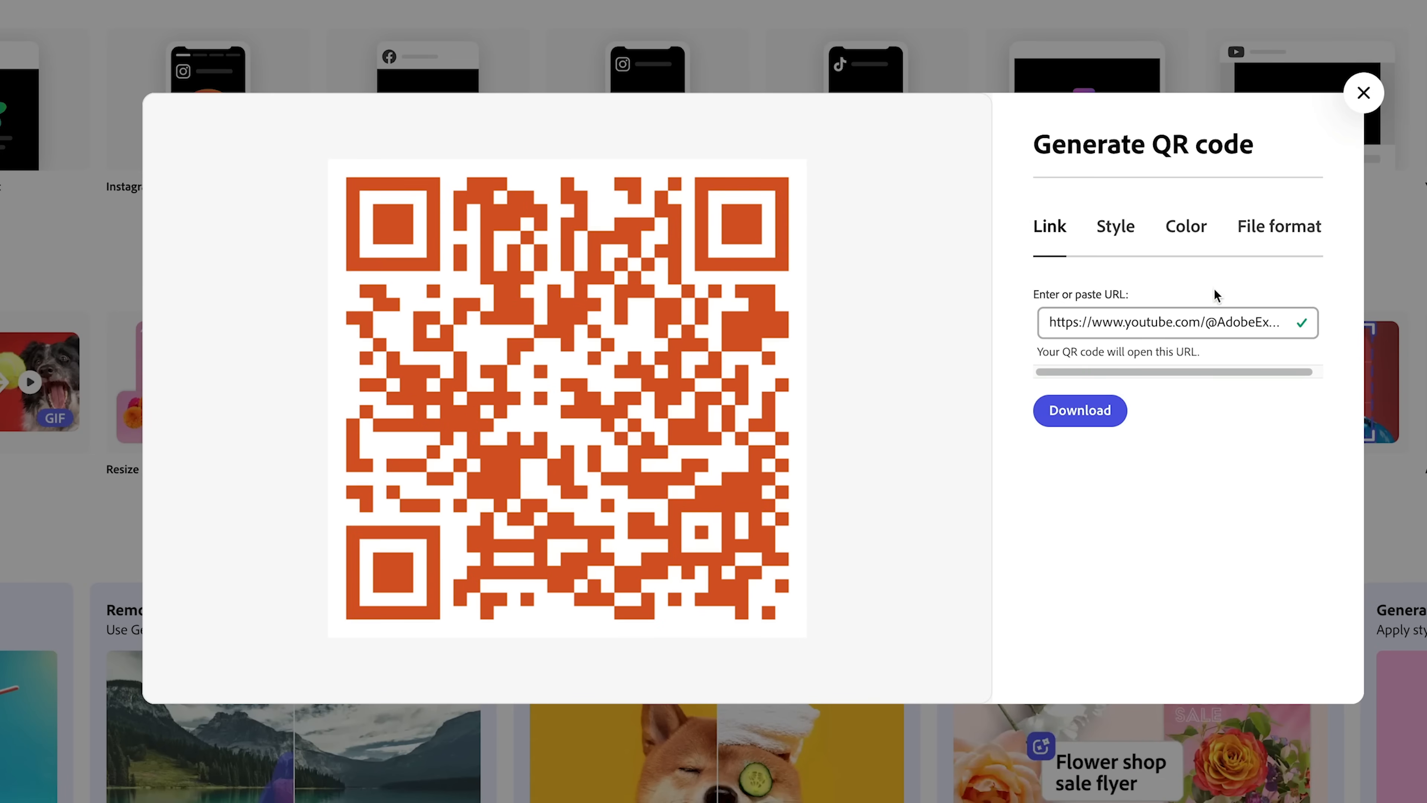
- Style the QR code with round dots and rounded-square marker borders
click(1115, 226)
click(1102, 412)
click(1102, 327)
click(1158, 420)
click(1115, 414)
click(1150, 329)
click(1161, 422)
click(1101, 414)
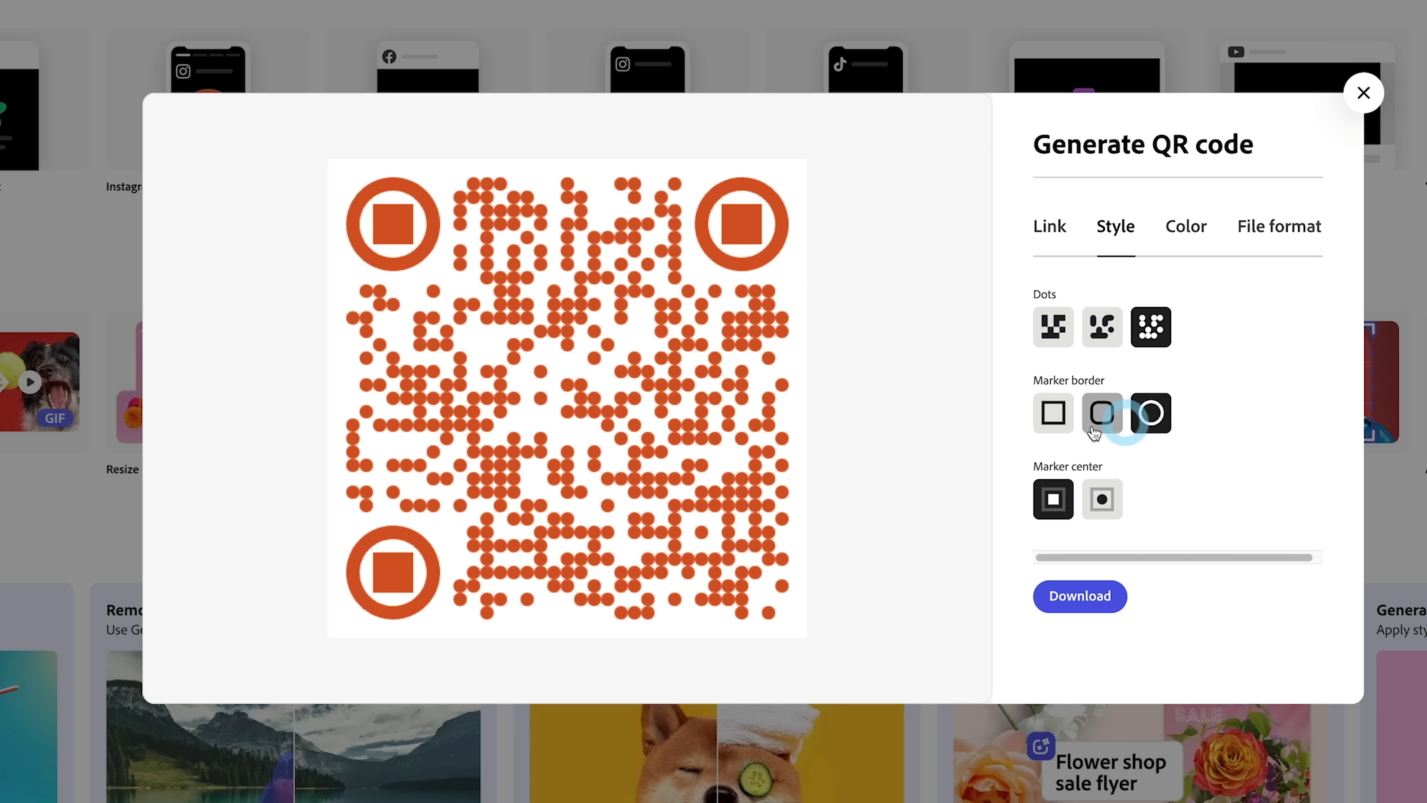
- Color the QR code dark green and download it as a PNG file
click(1202, 235)
click(1053, 309)
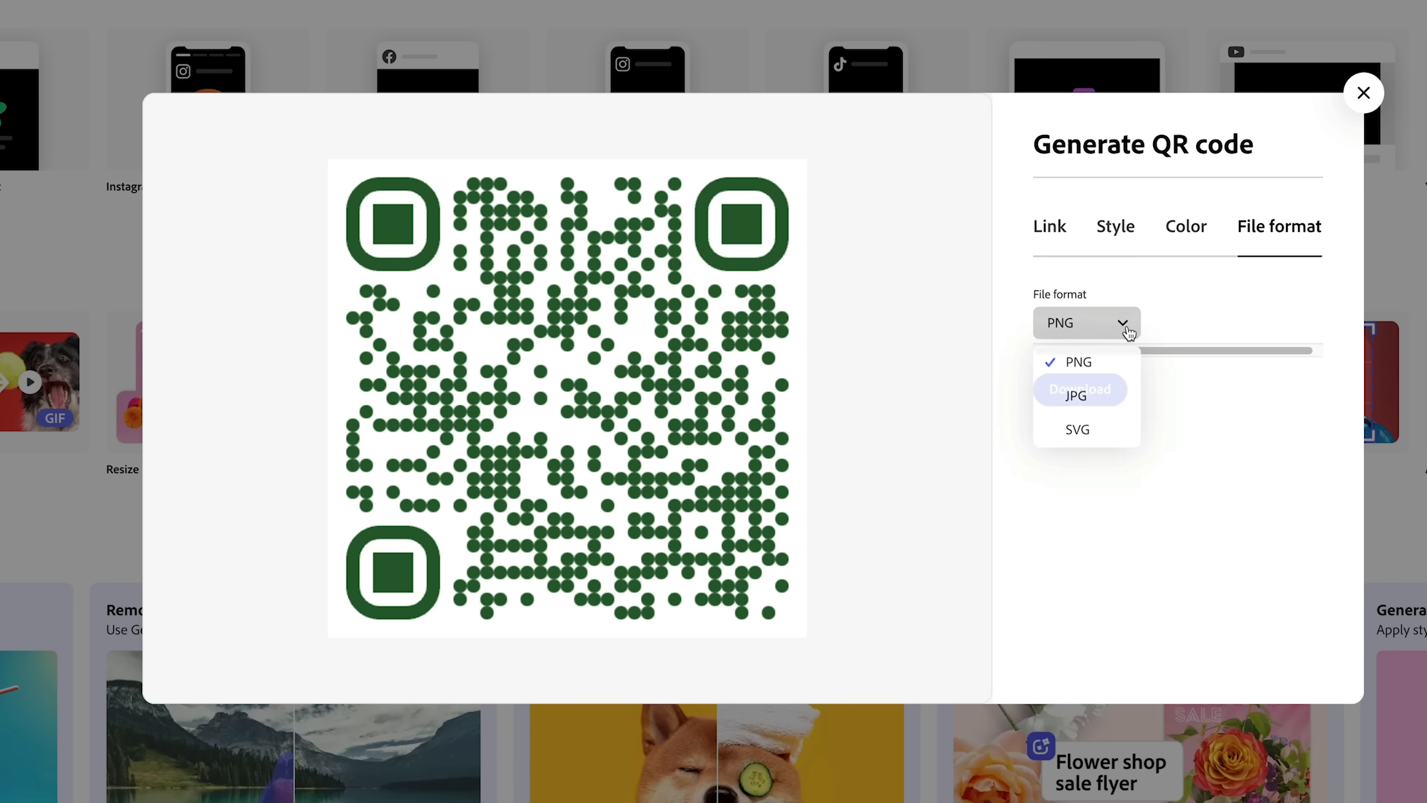
click(1077, 360)
click(1079, 384)
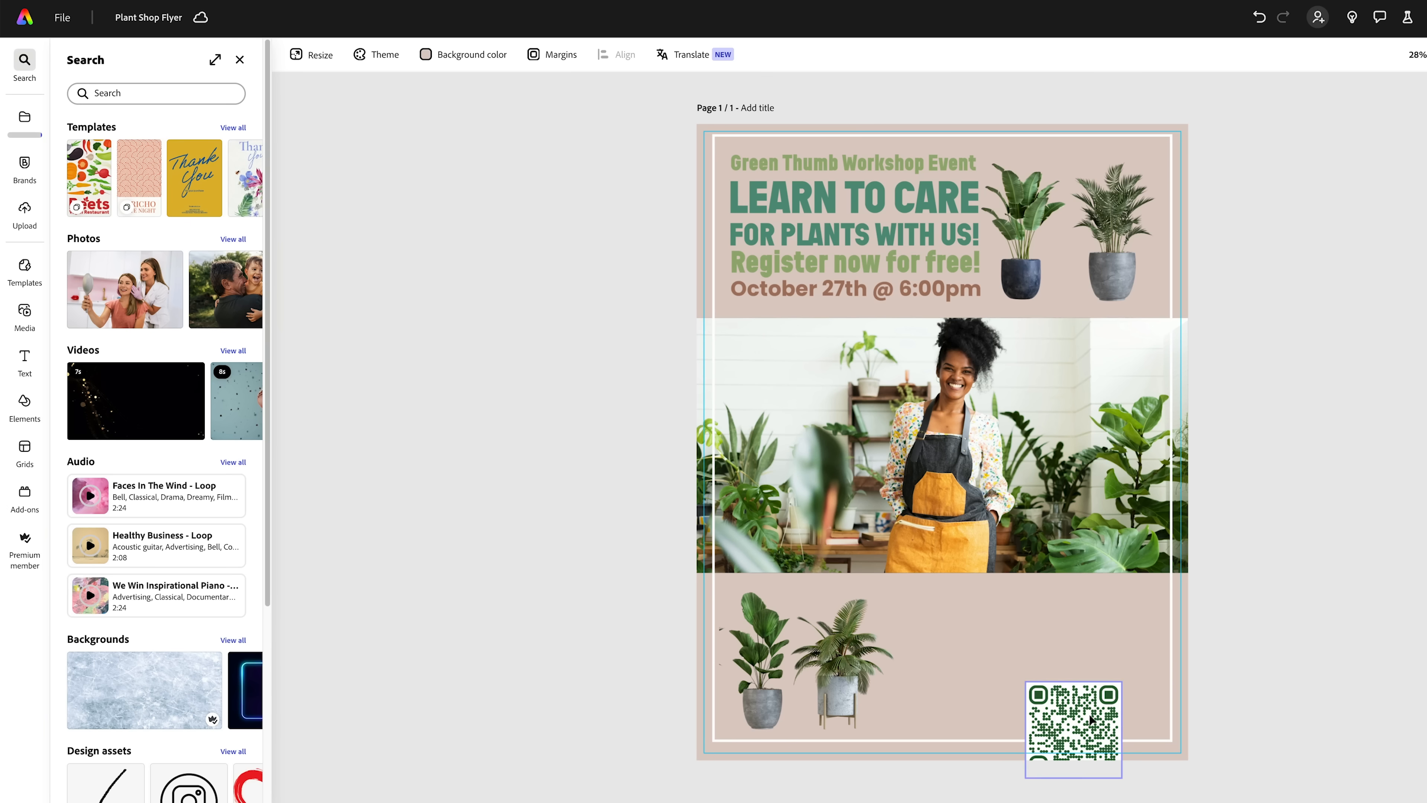
- Position the QR code inside the flyer's lower-right corner and enlarge it to nearly fill the space below the photo
drag(1090, 719, 1124, 624)
drag(1061, 684, 1011, 732)
click(1213, 631)
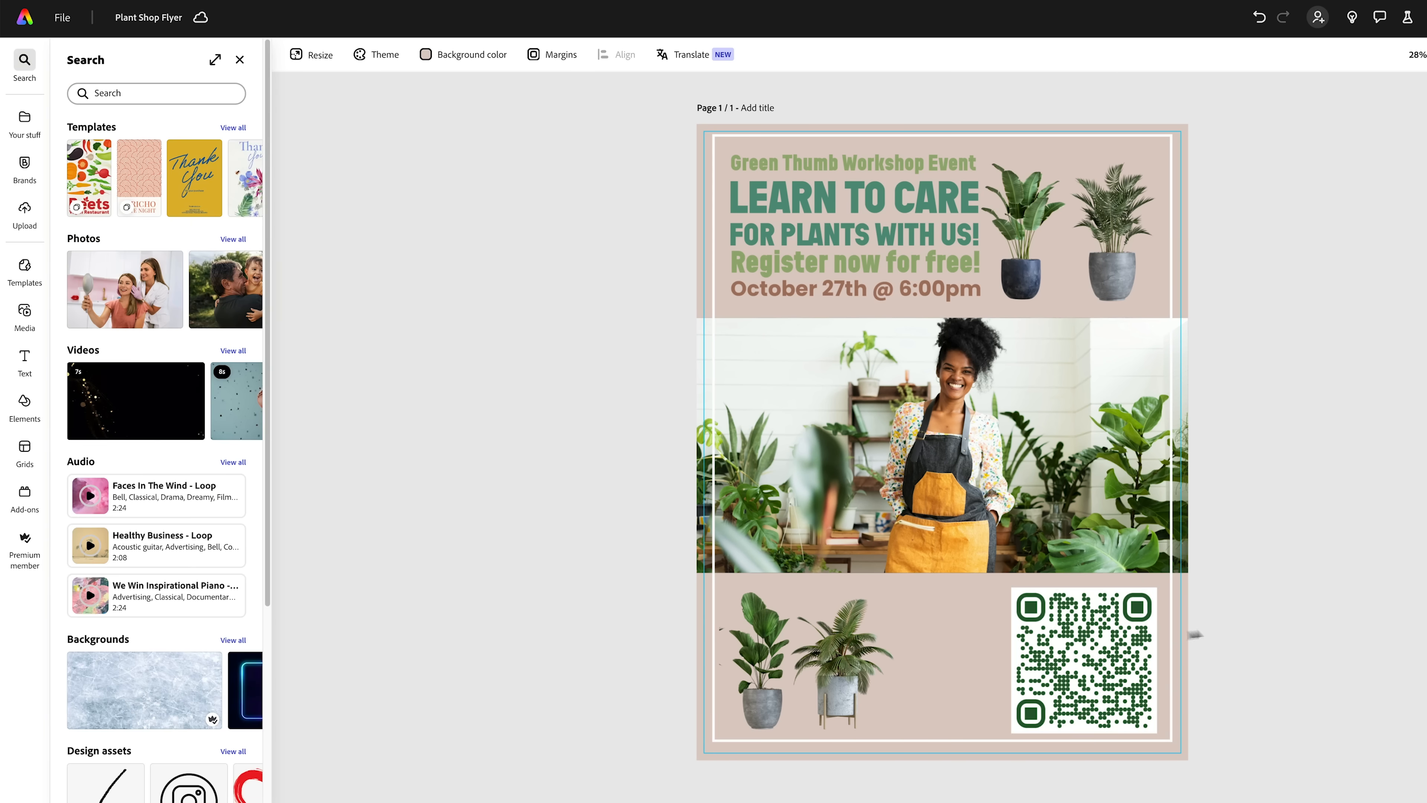
- Search the elements for "square", add the solid black square and scale it to cover the QR code exactly
click(1118, 655)
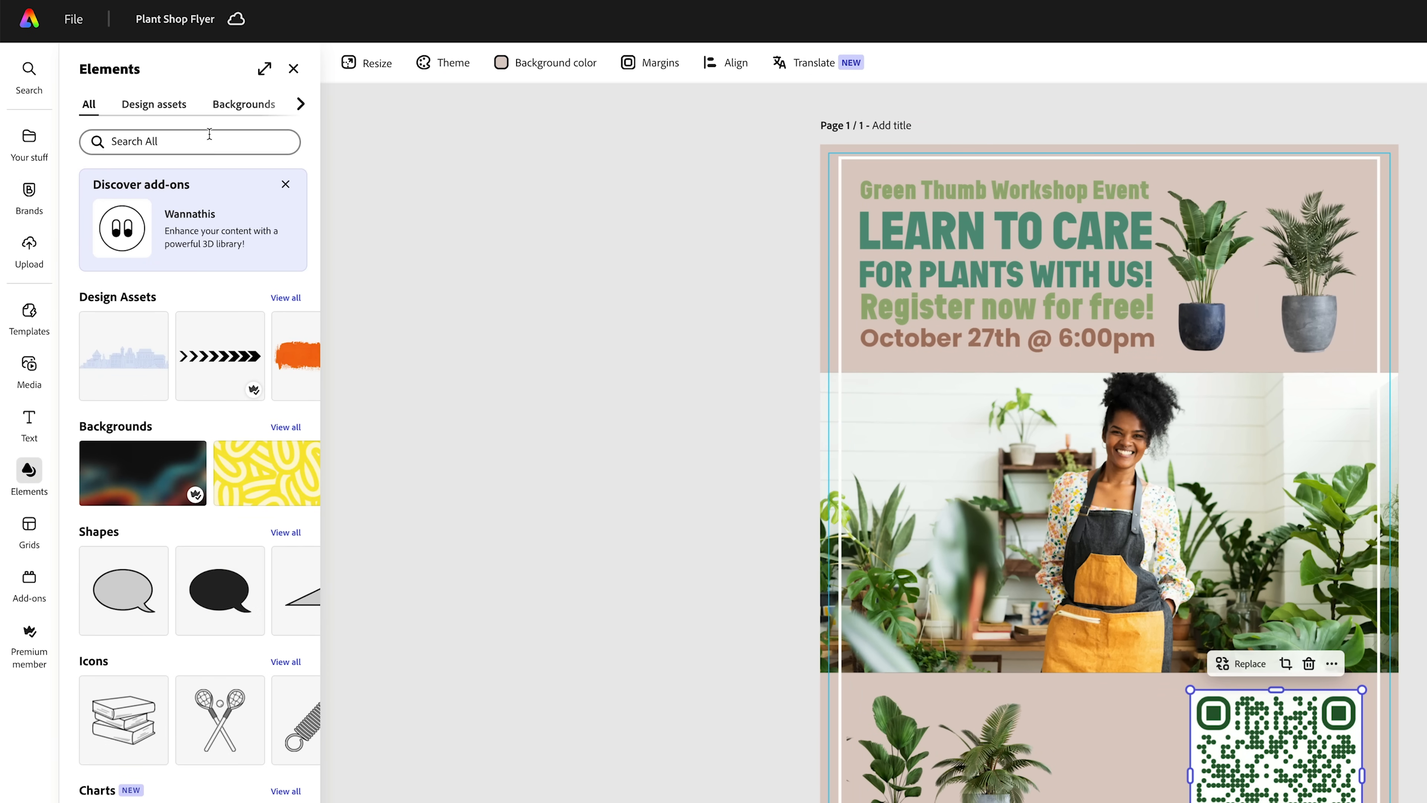
click(209, 144)
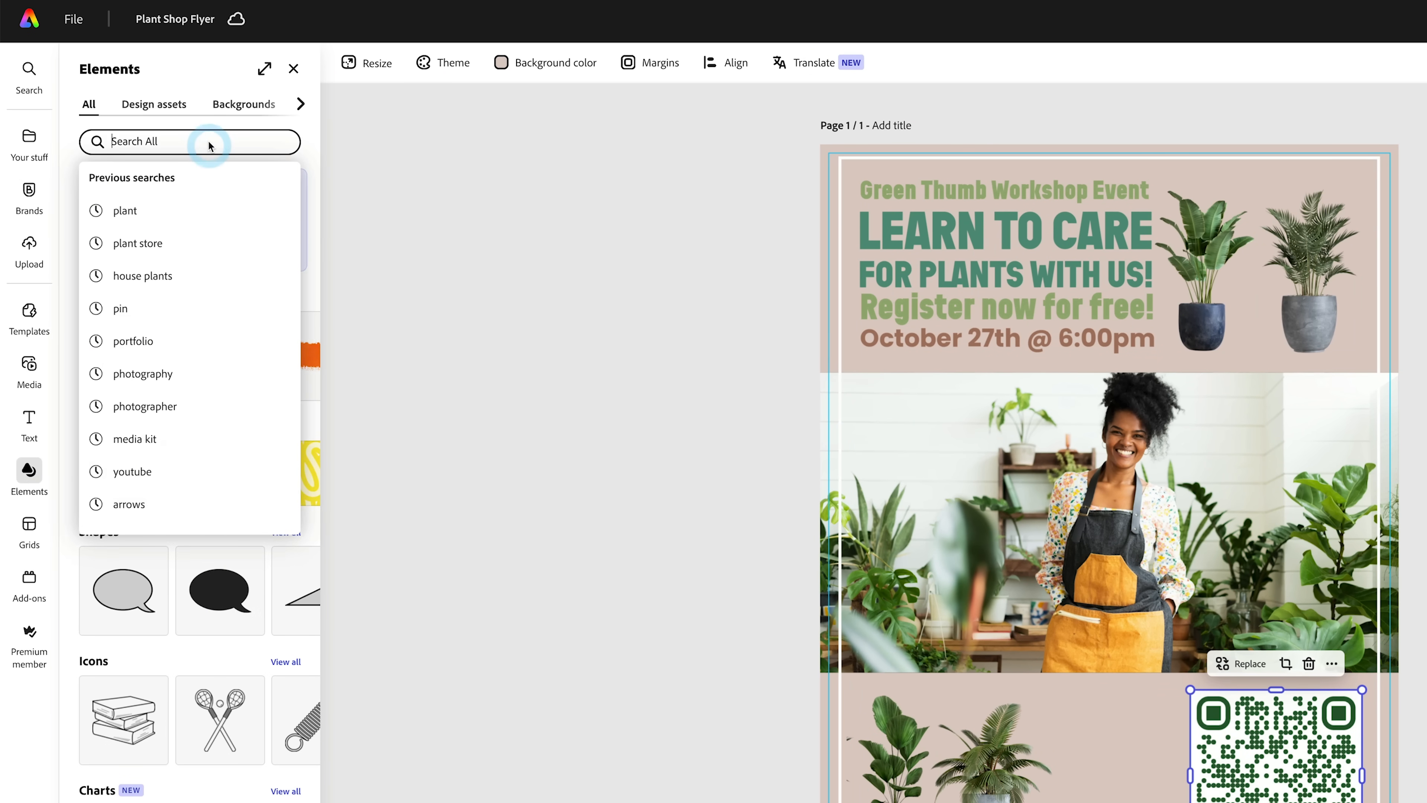
text(square)
key(Return)
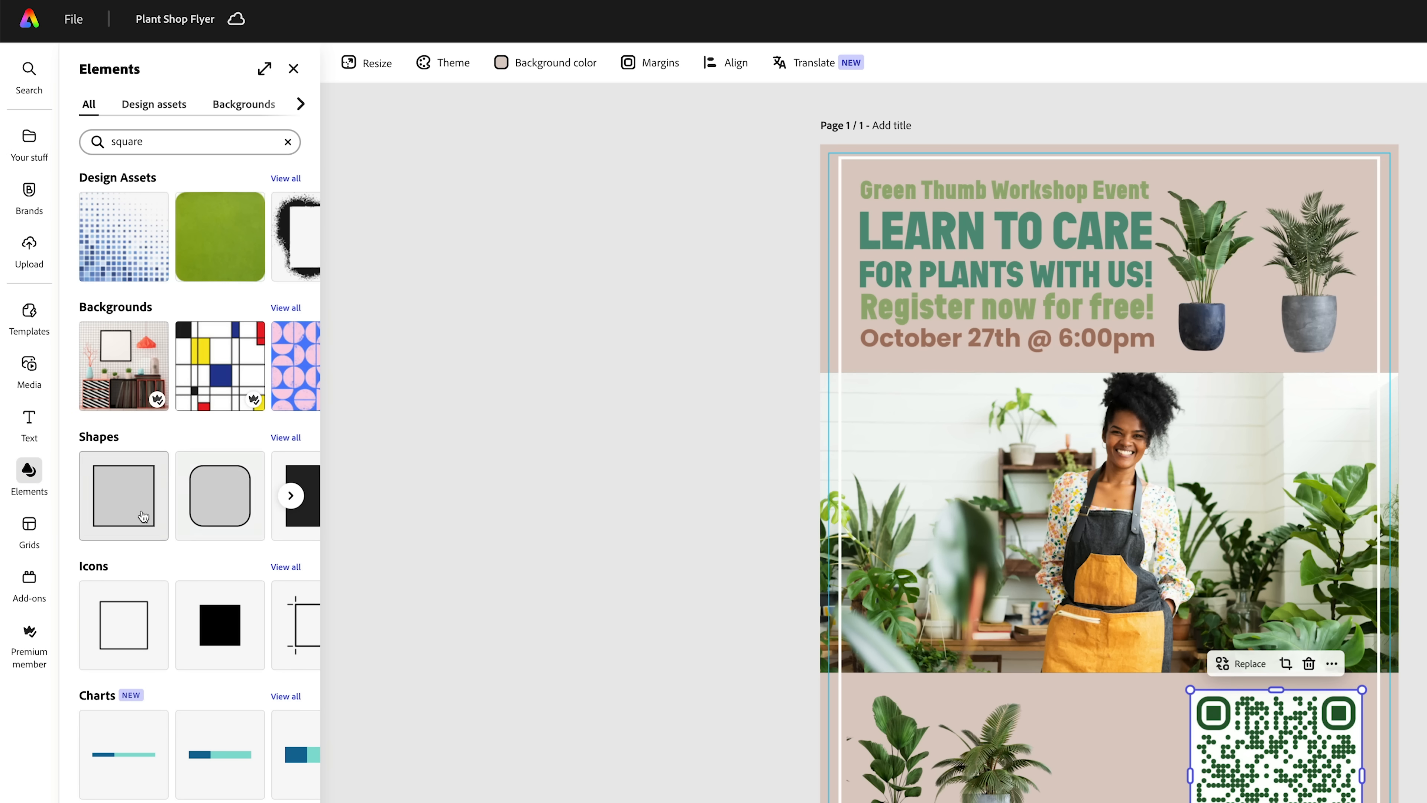
click(219, 624)
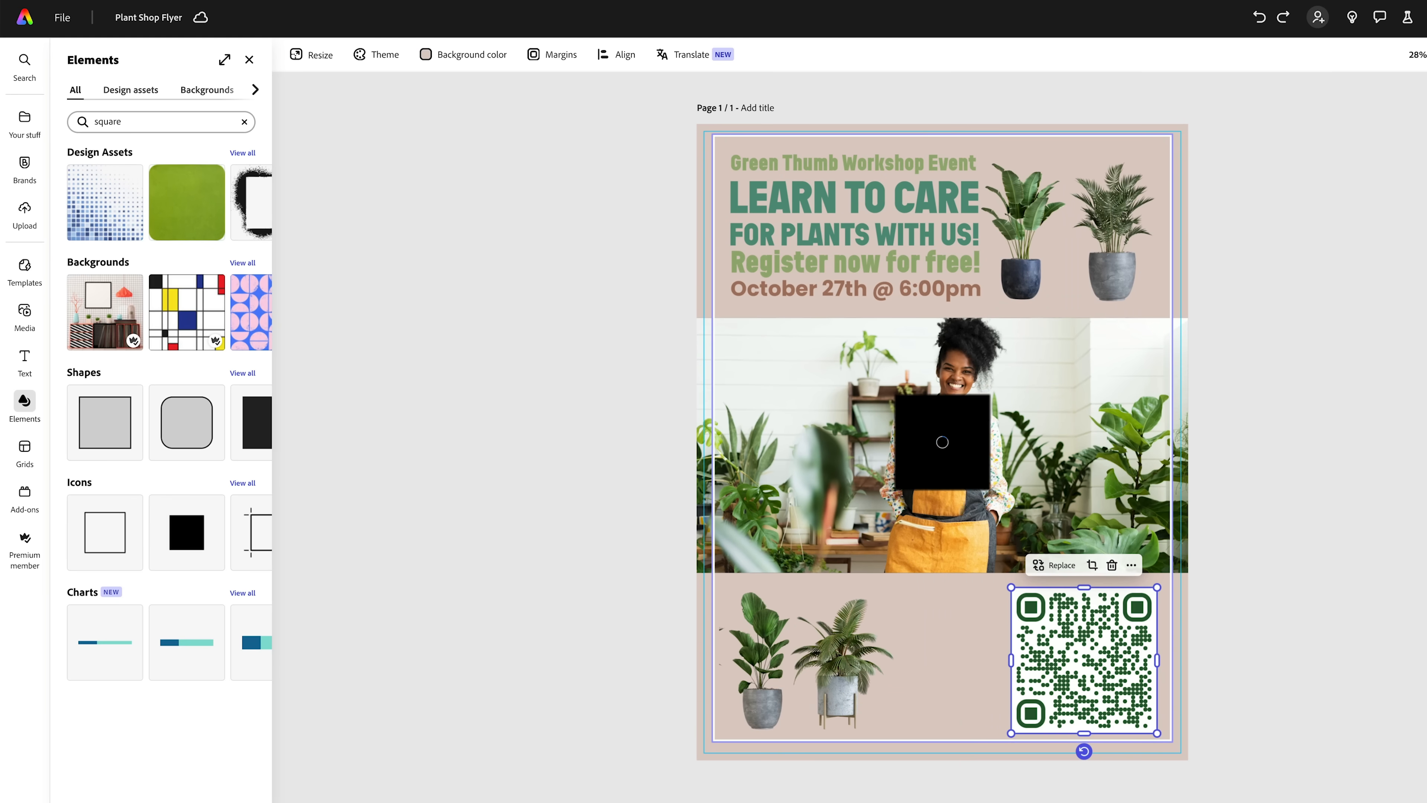
drag(965, 448, 1067, 641)
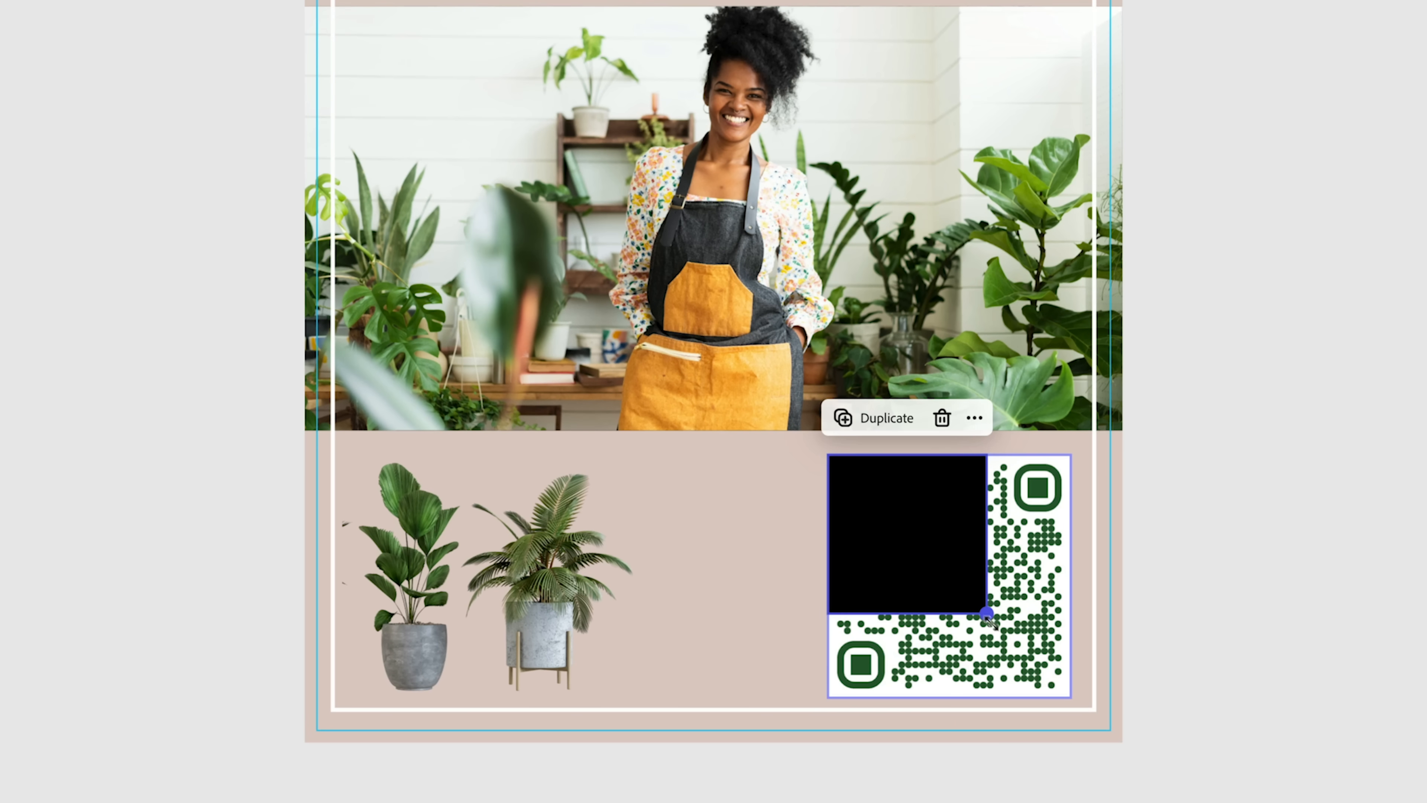
drag(987, 615, 1071, 697)
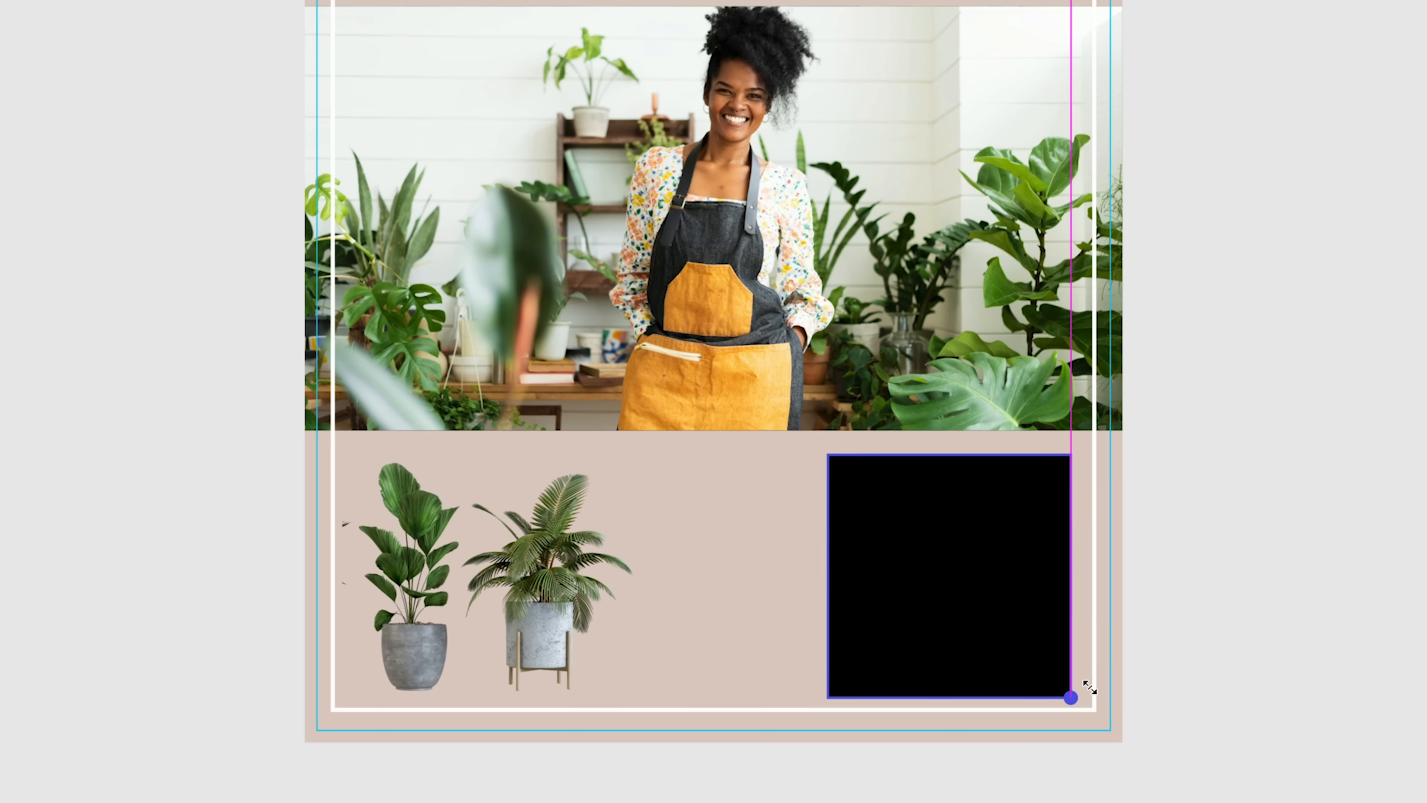
- Recolor the square green and send it behind the QR code, offset slightly down and right as a shadow
drag(1016, 587, 931, 586)
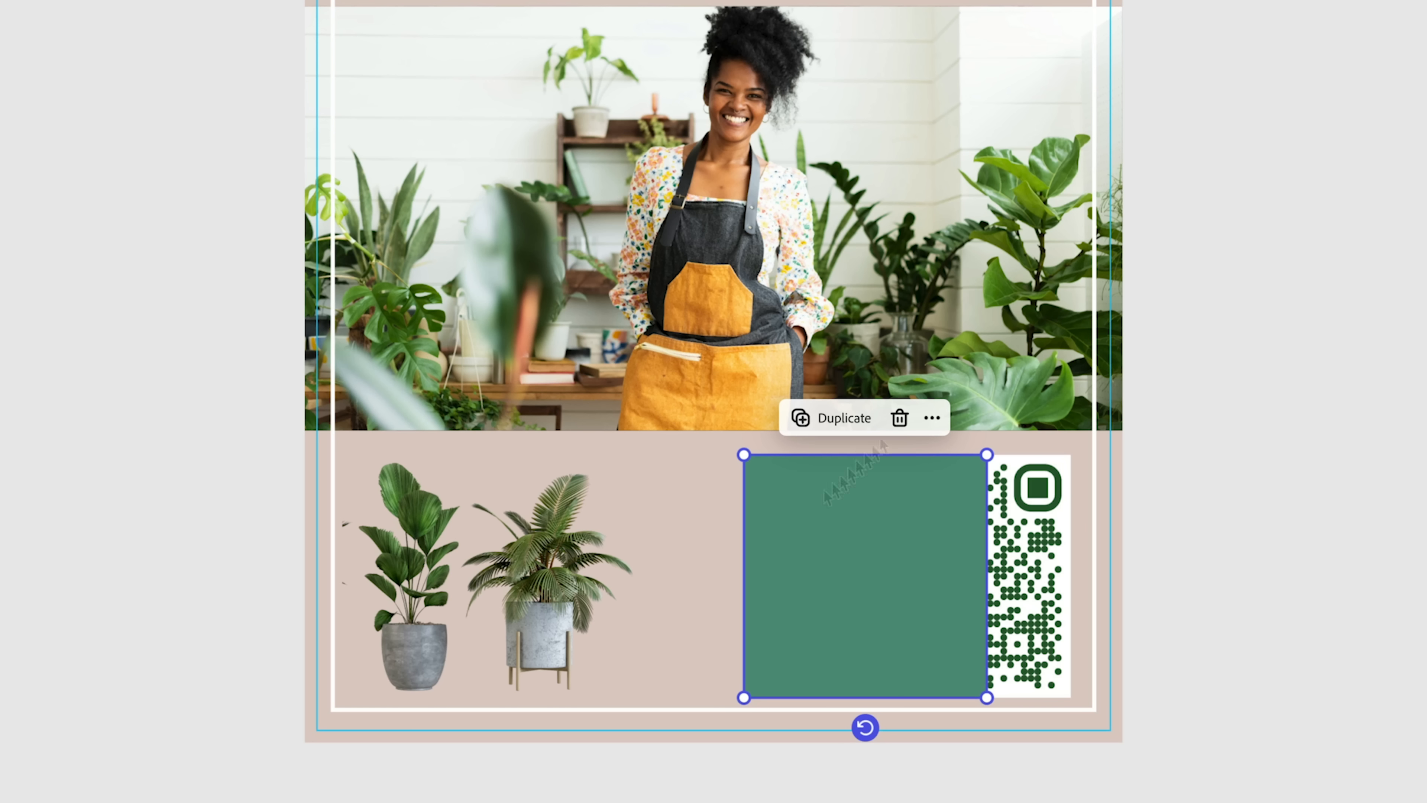
key(ctrl+[)
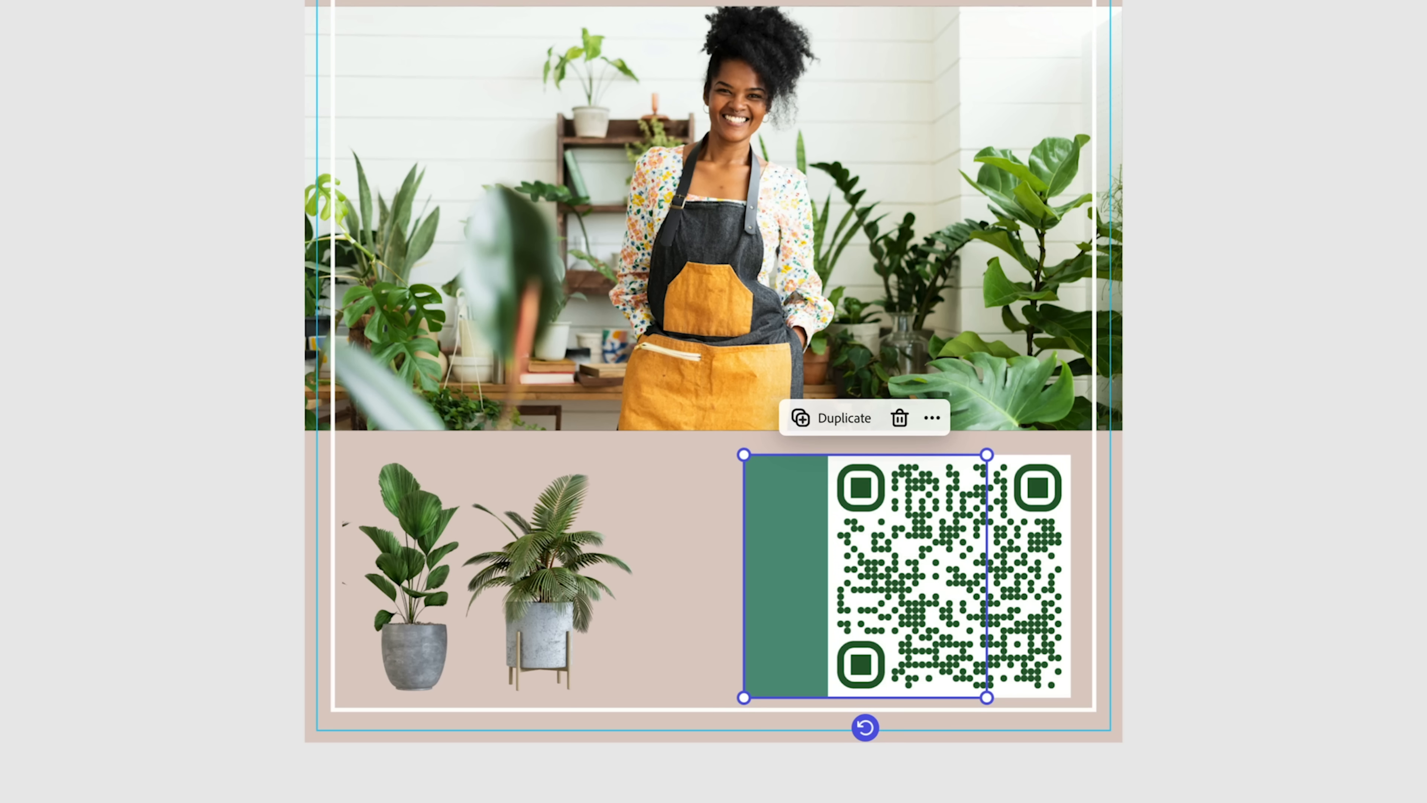
drag(784, 593, 878, 593)
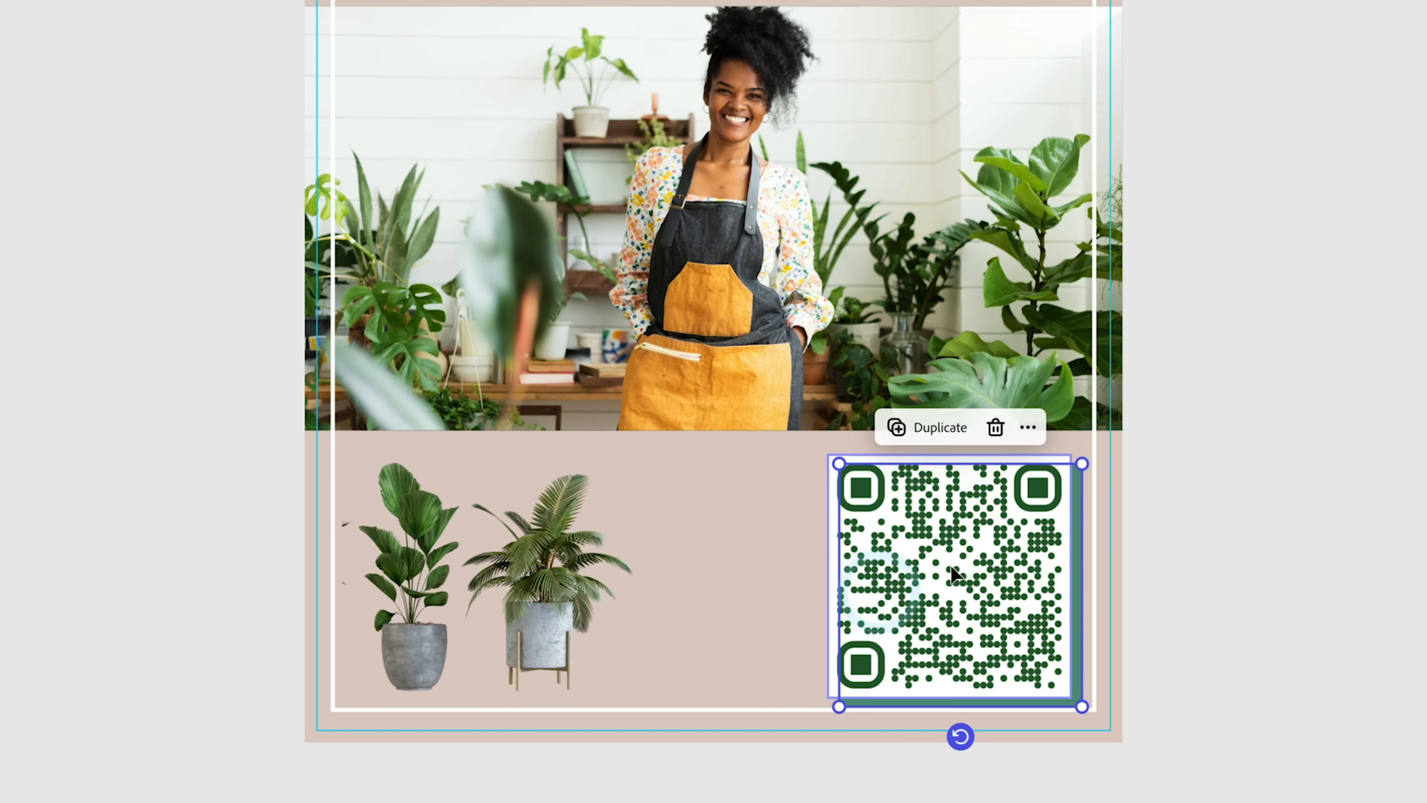
shift+click(932, 511)
drag(933, 512, 934, 504)
click(1230, 438)
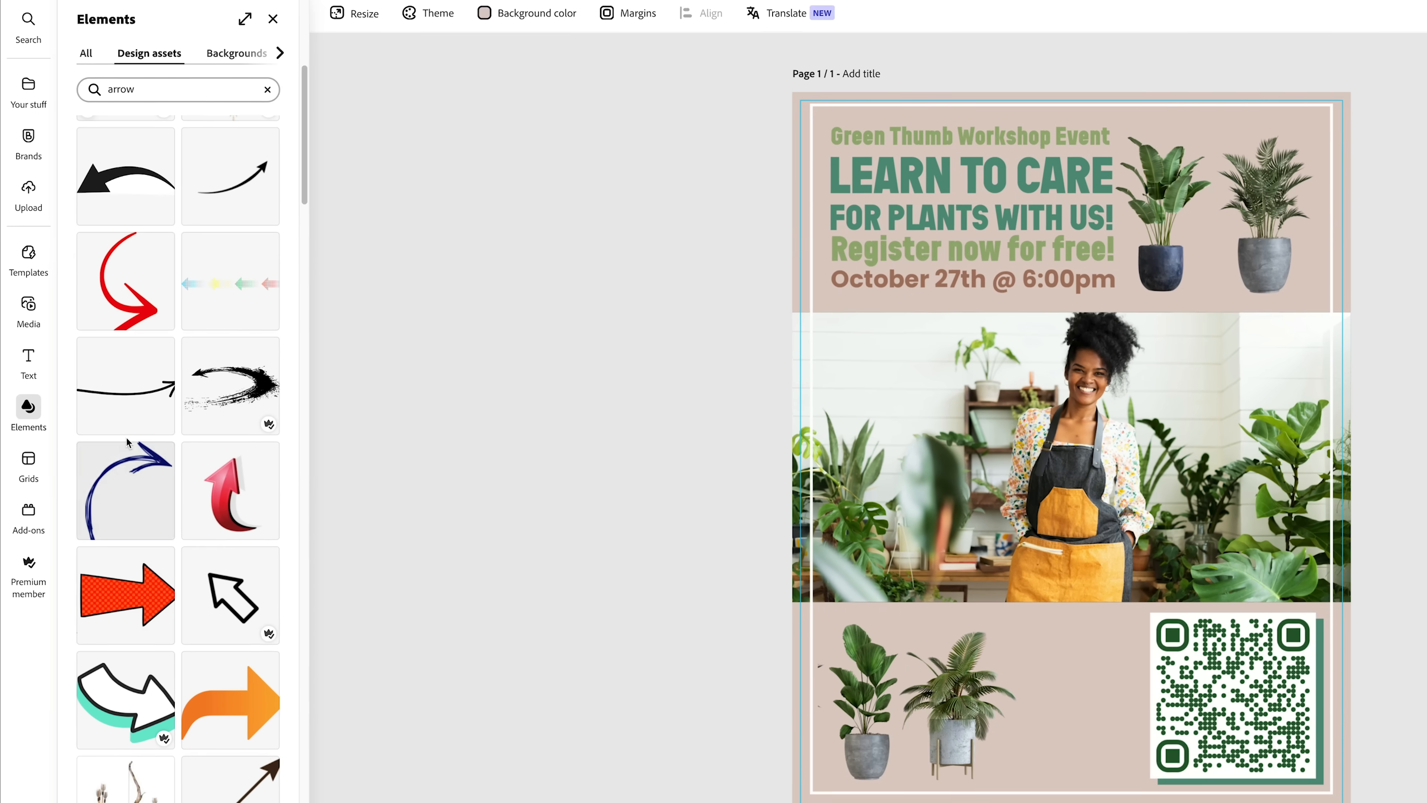
- Add the hand-drawn curved arrow pointing at the QR code and apply a teal duotone effect to it
drag(128, 493, 1093, 458)
drag(1101, 402, 1116, 623)
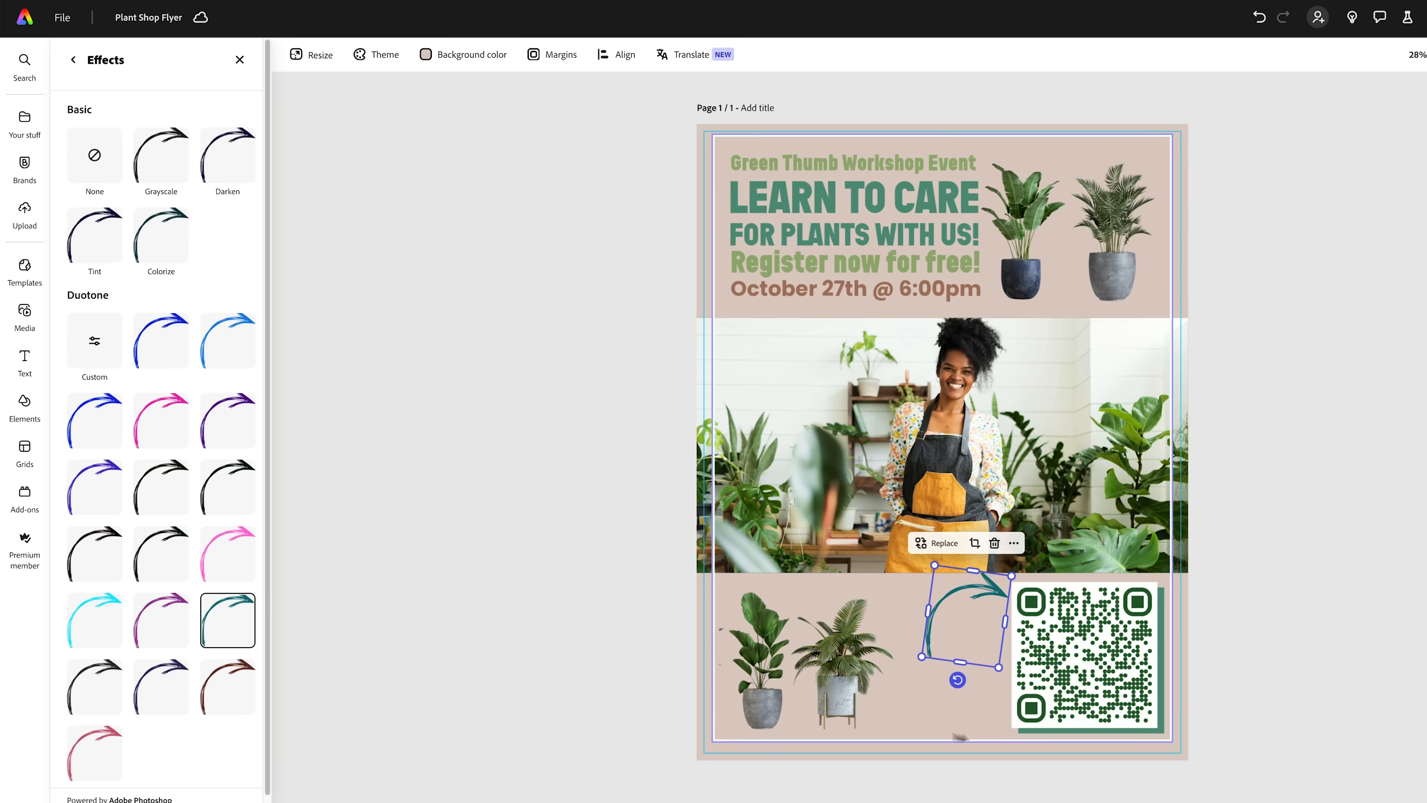
click(946, 697)
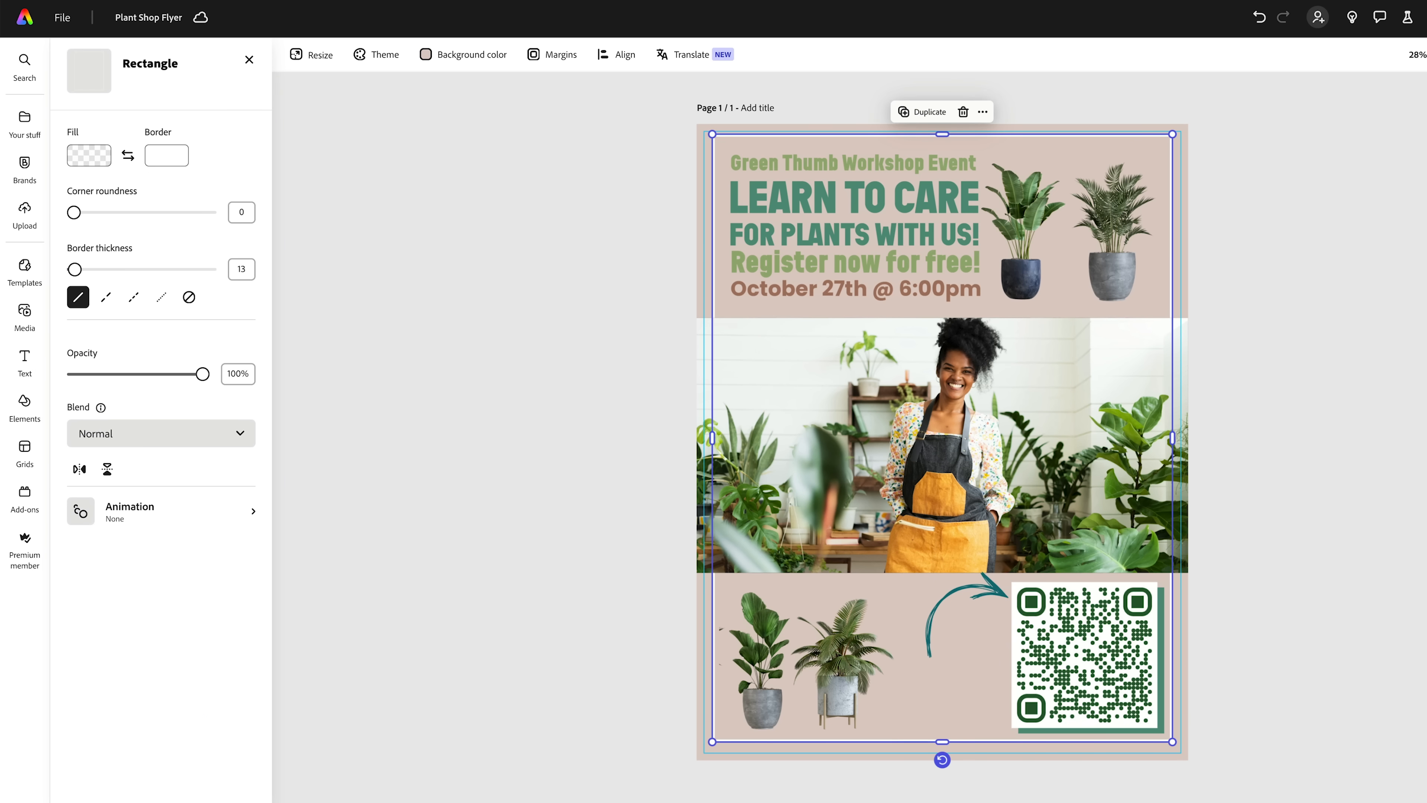
- Move "Register now for free!" beneath the arrow on two lines and apply a stacked uppercase text layout
drag(876, 262, 980, 674)
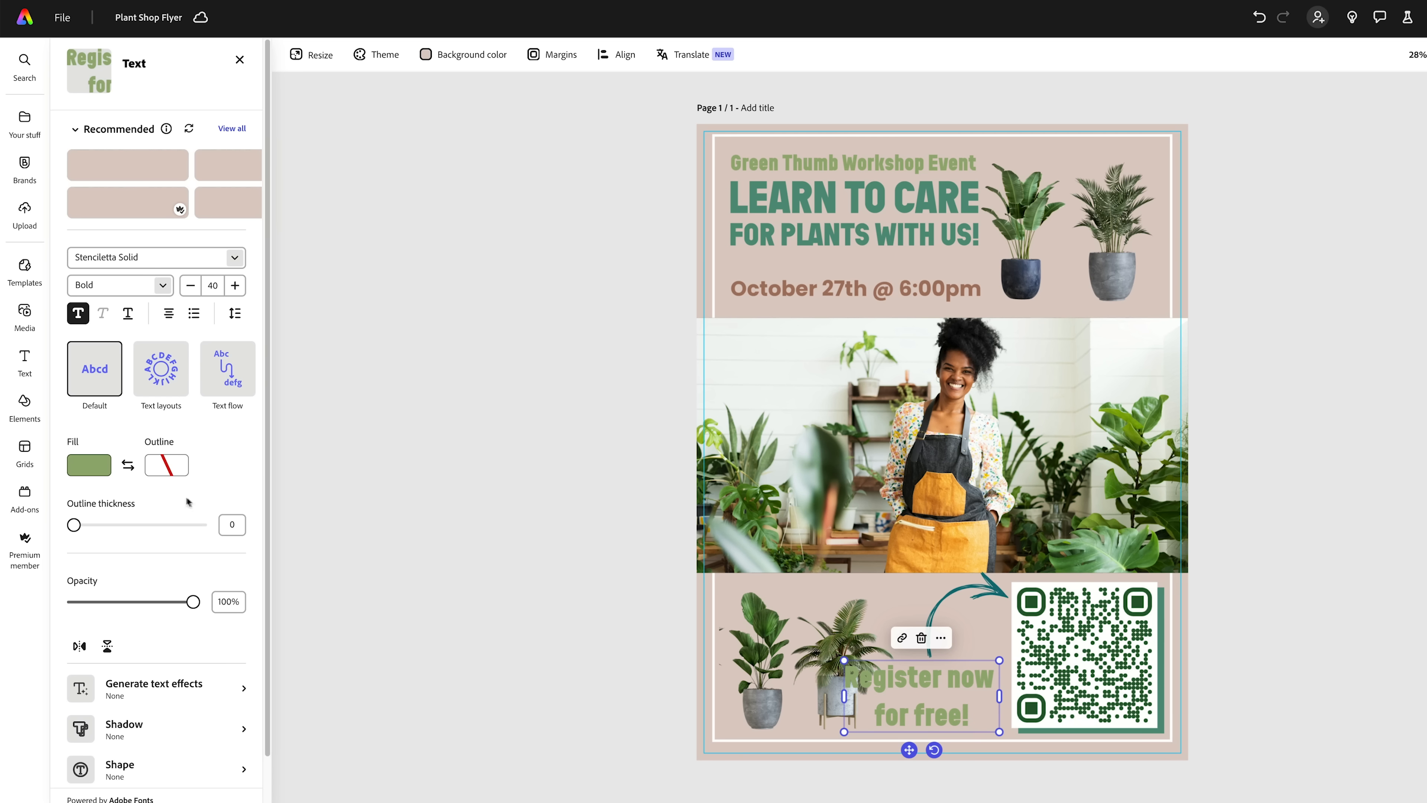
click(160, 368)
click(236, 426)
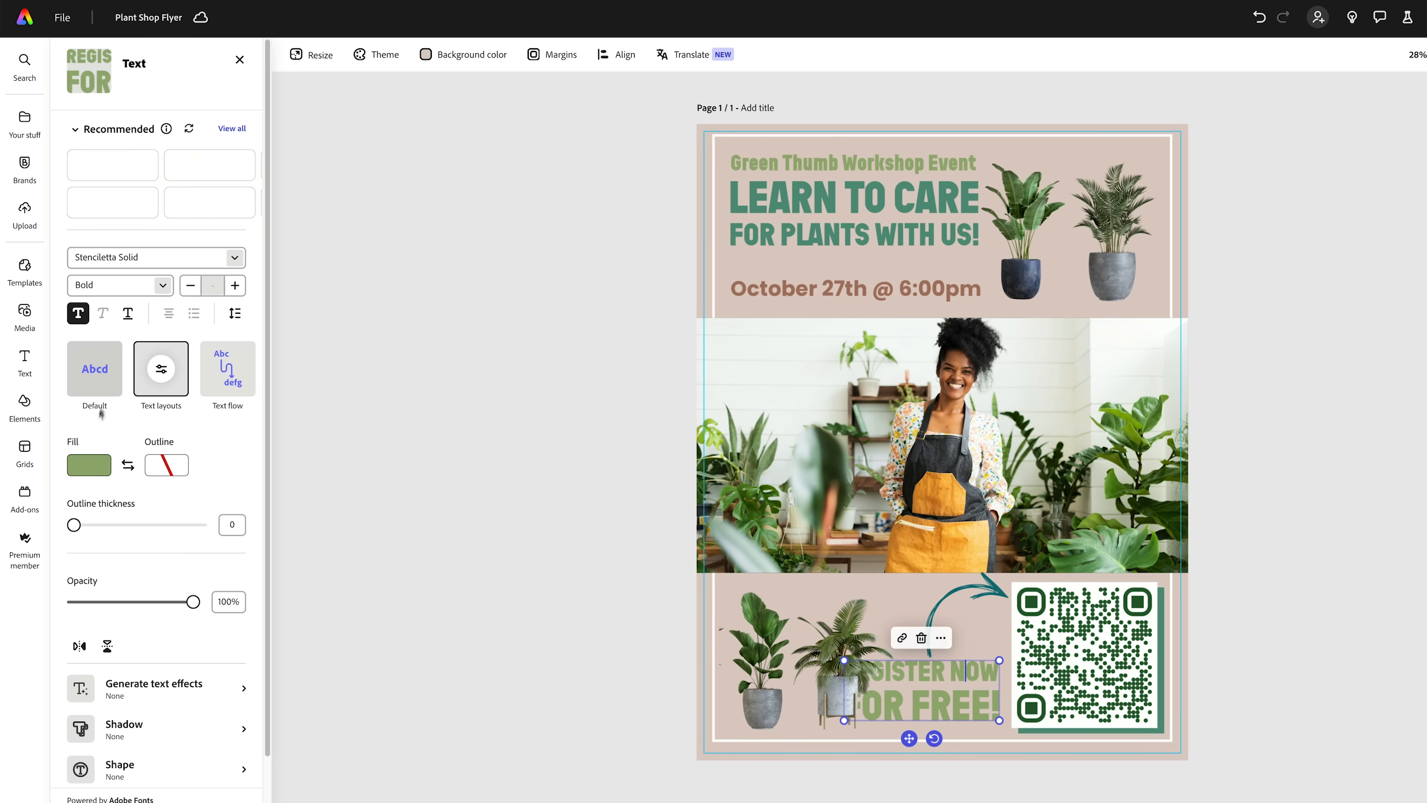
- Recolor the "Register now for free!" text to the headline's darker green and rearrange it into three stacked lines beside the plants
click(89, 464)
click(230, 555)
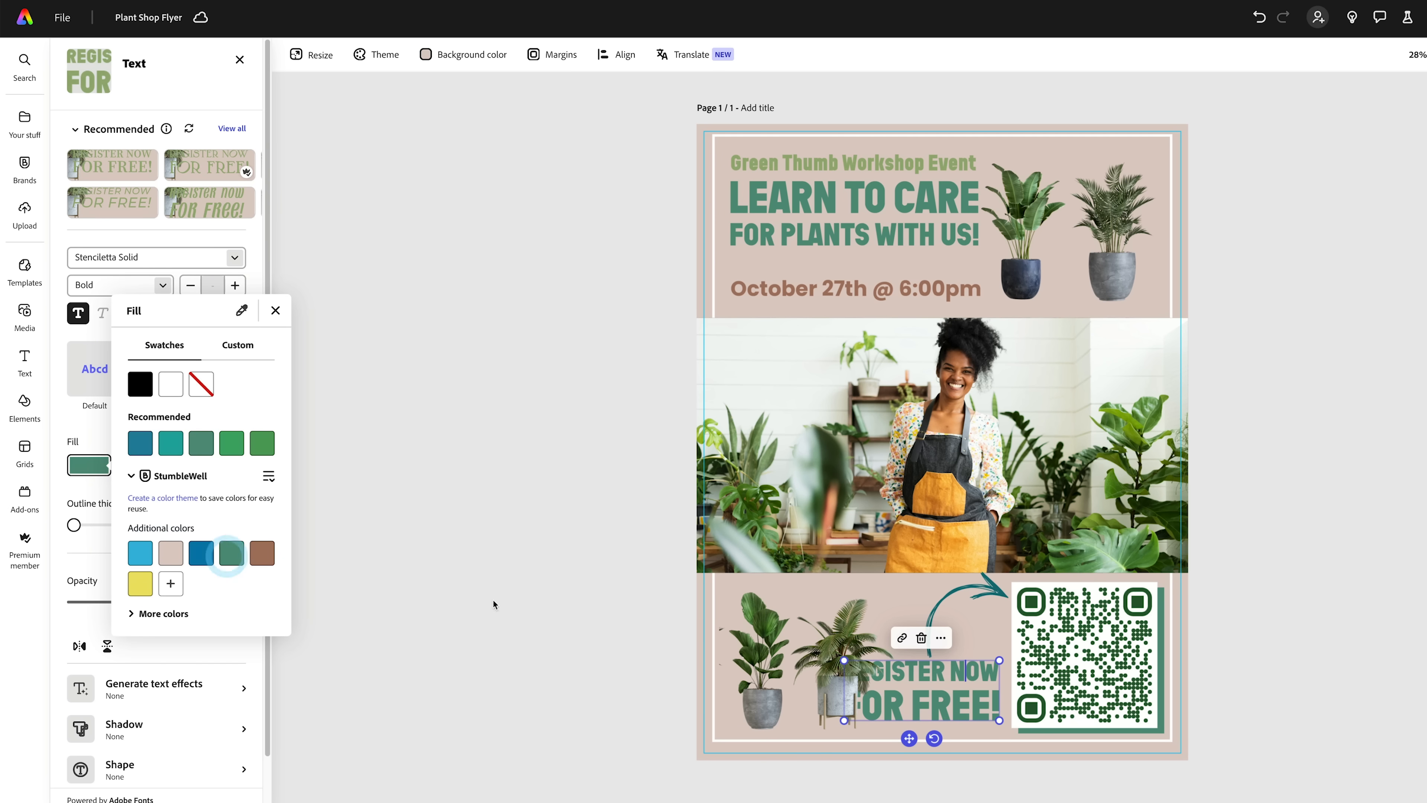
click(828, 644)
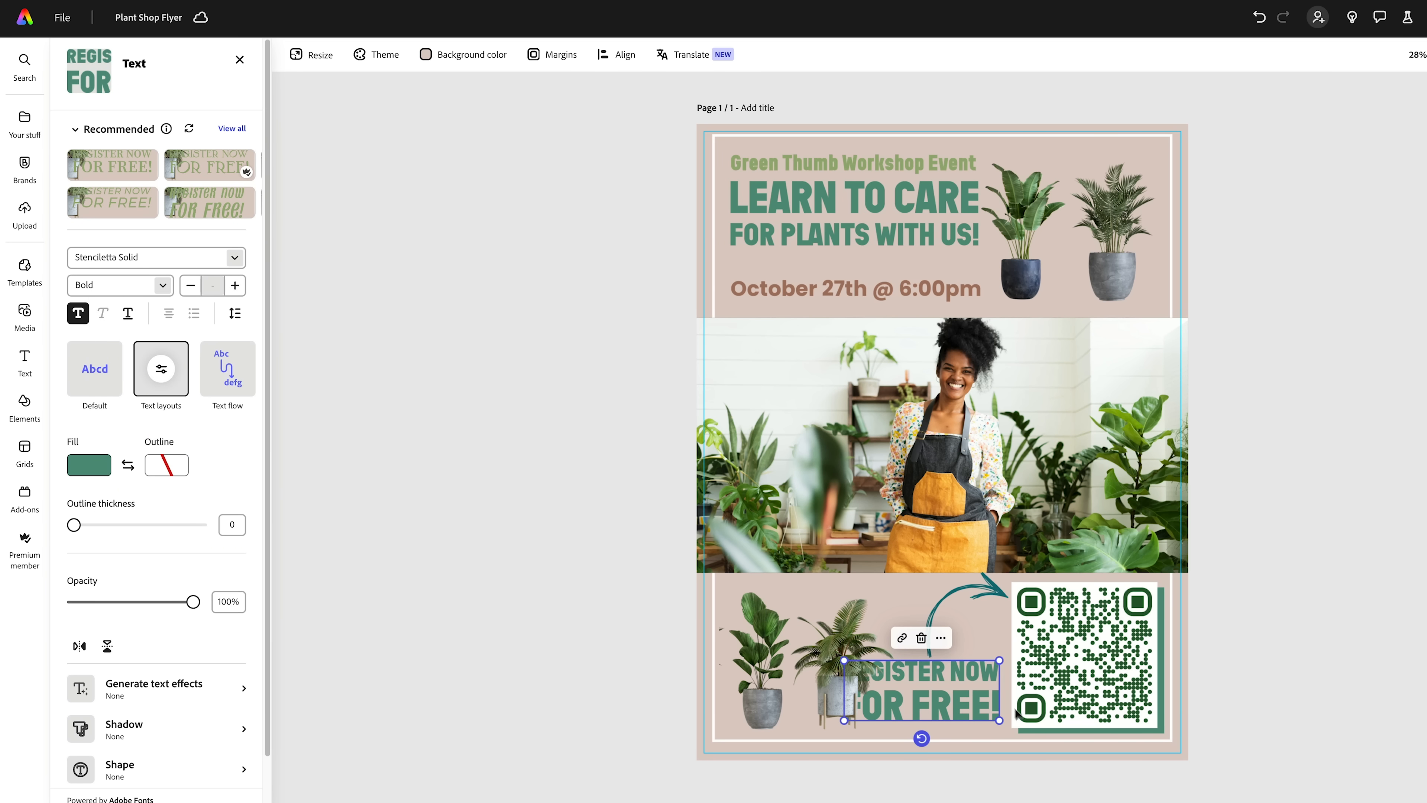
drag(966, 751, 936, 754)
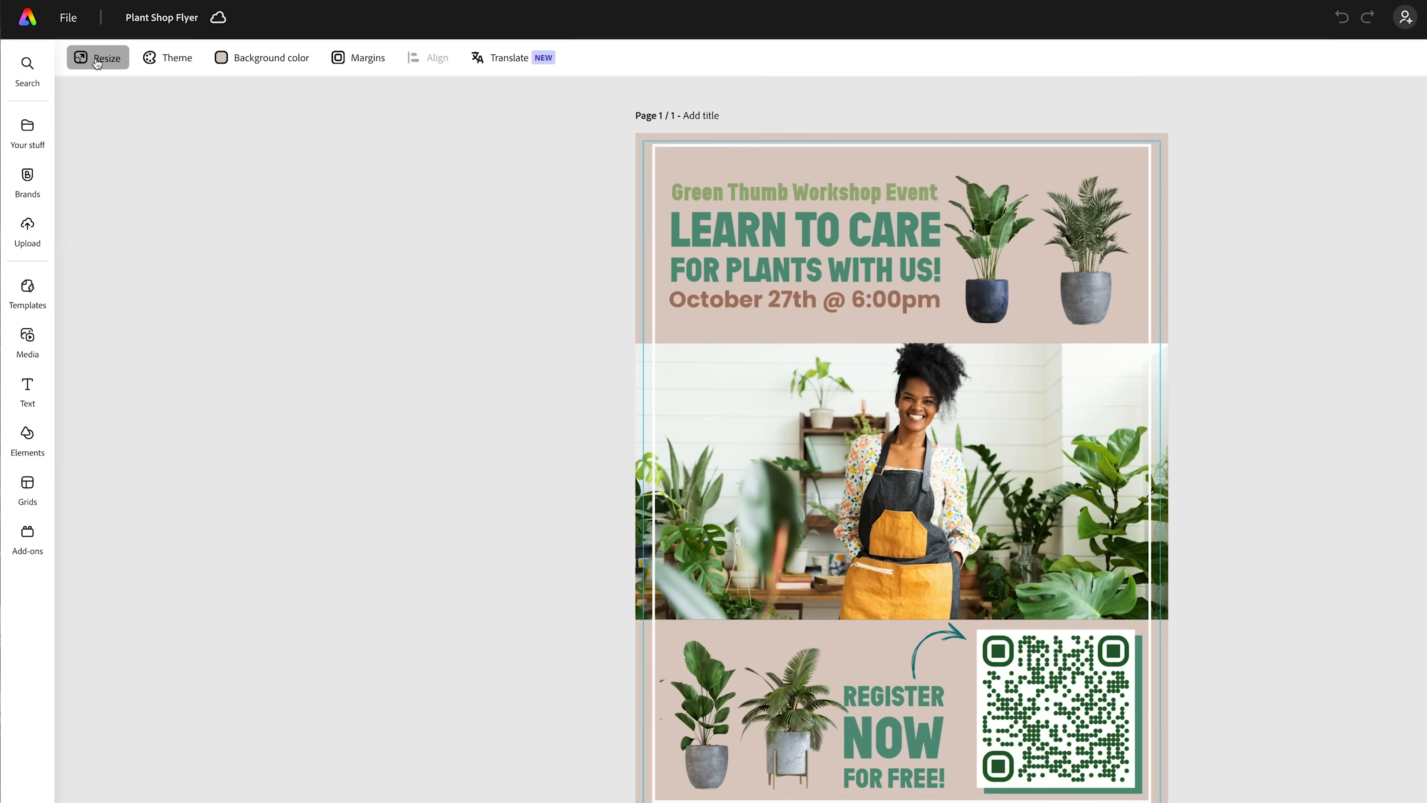
- Duplicate and resize the flyer for Instagram square post, Instagram story, Facebook page cover and Eventbrite header
click(89, 56)
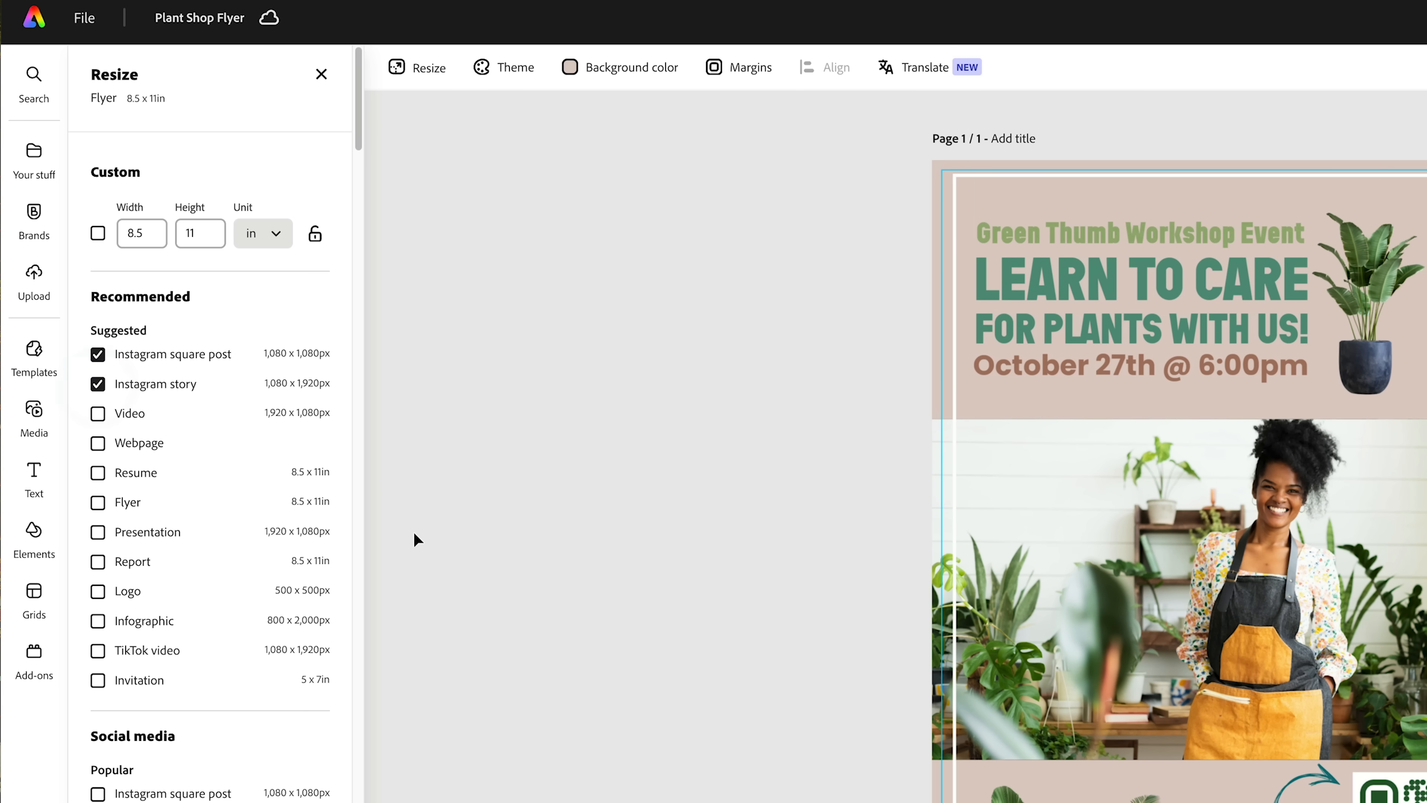
scroll(240, 481, down, 15)
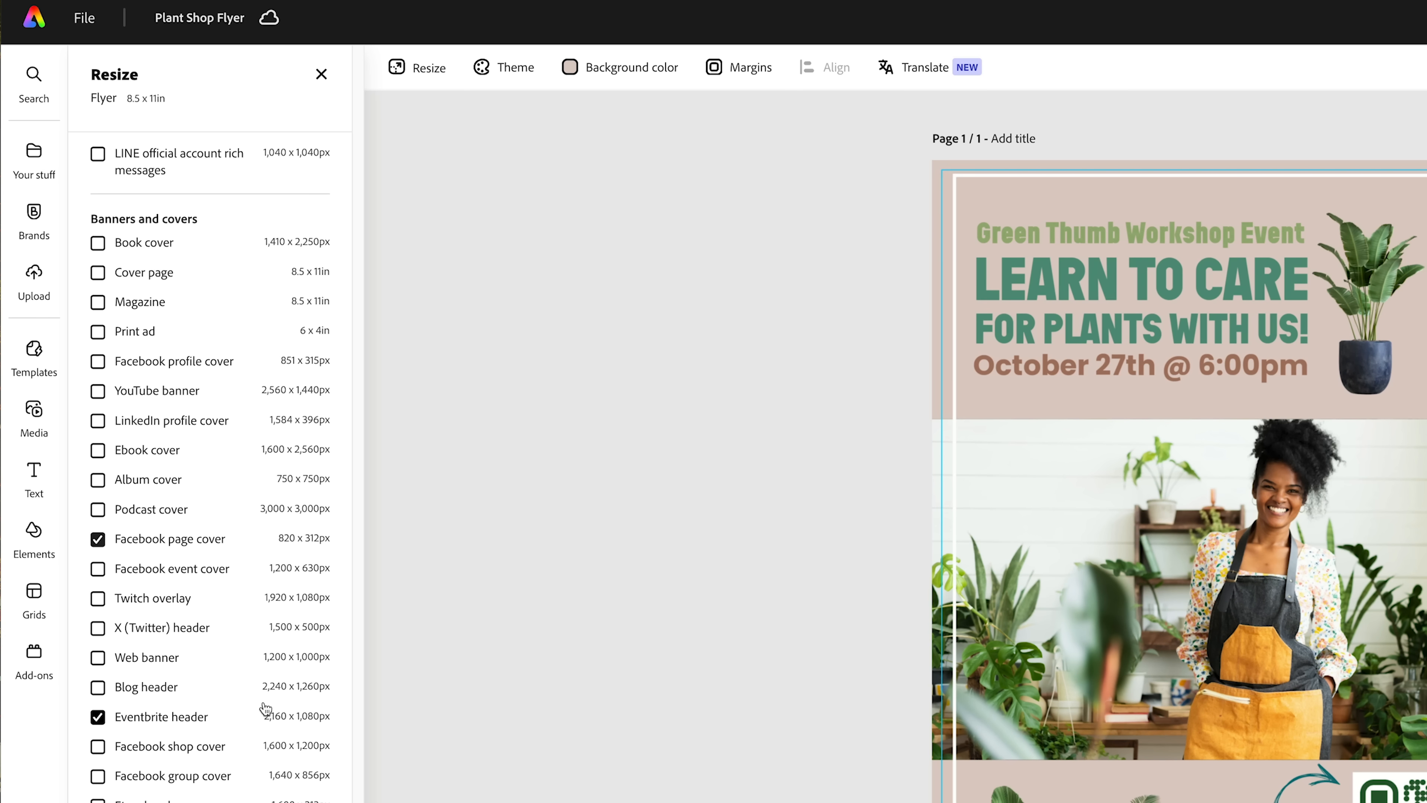
scroll(266, 709, down, 1)
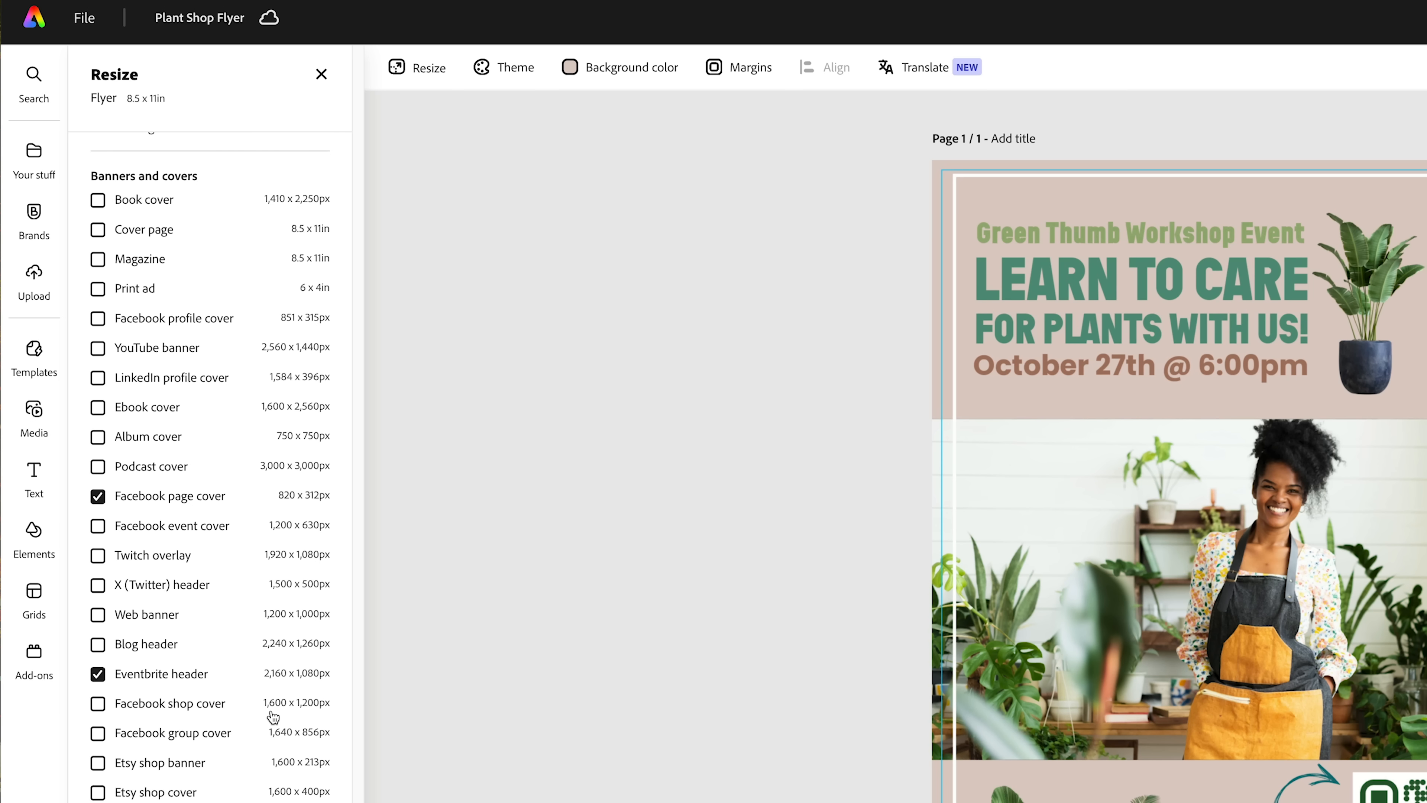
scroll(273, 717, up, 15)
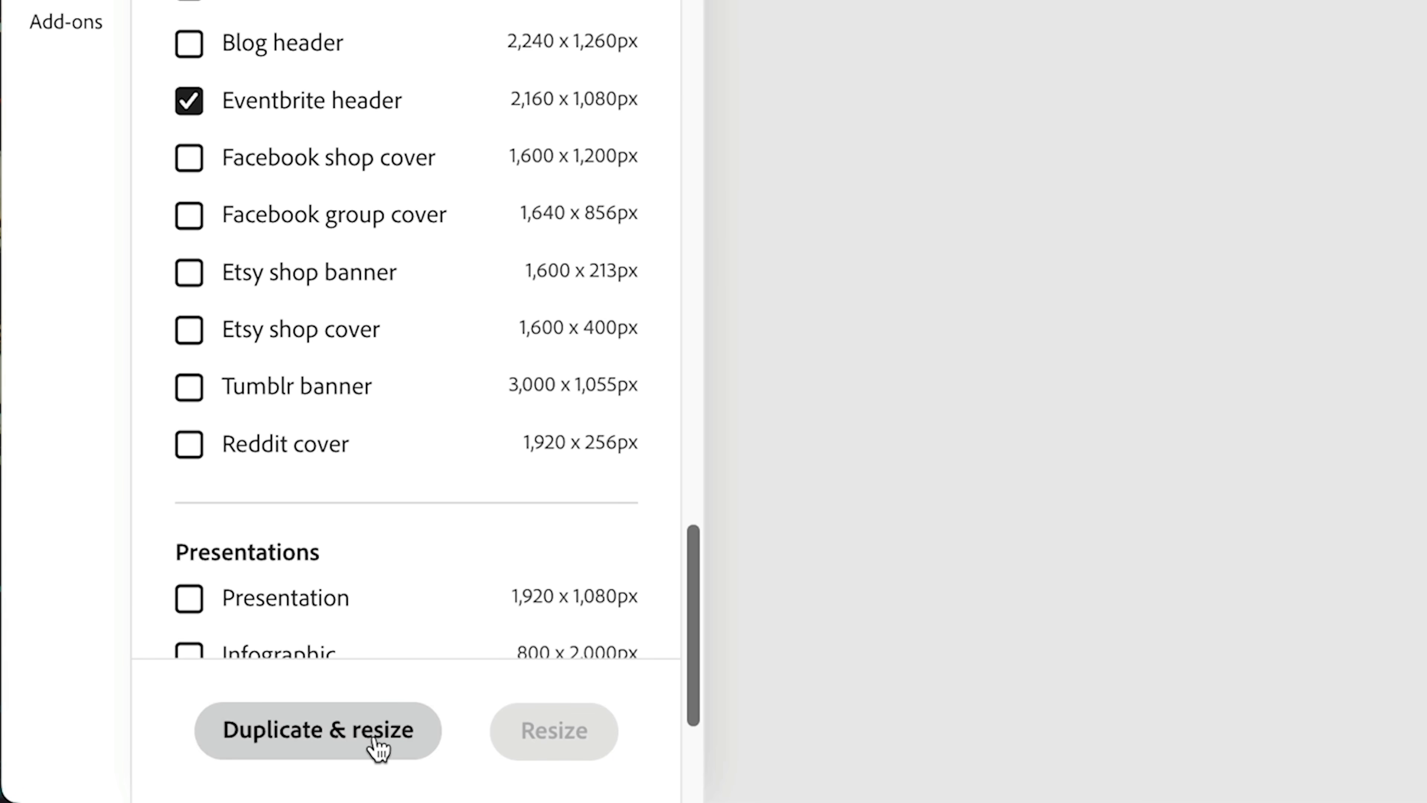
click(375, 741)
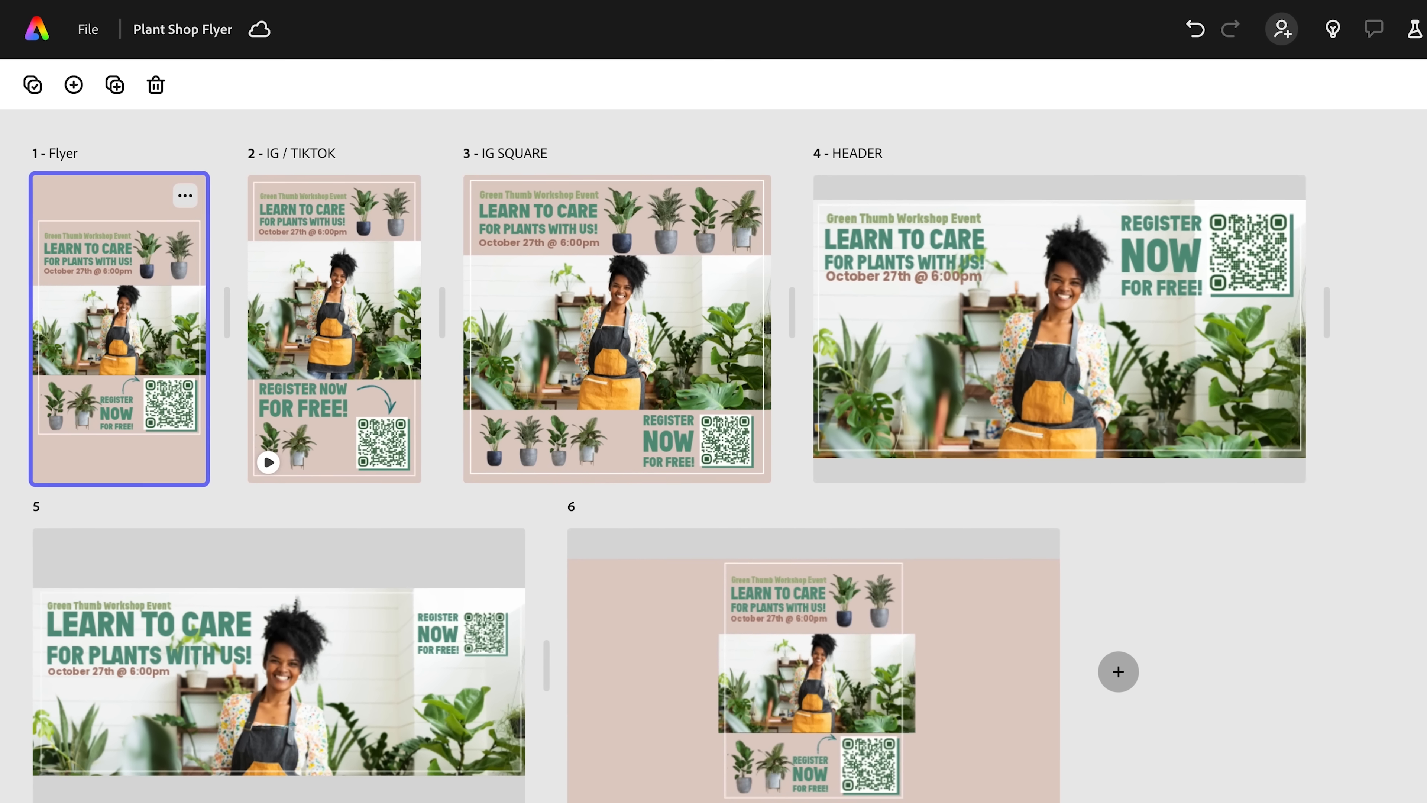
- Apply the Wiggle loop animation to the lower pair of potted plants on page 2, the vertical story version
click(424, 320)
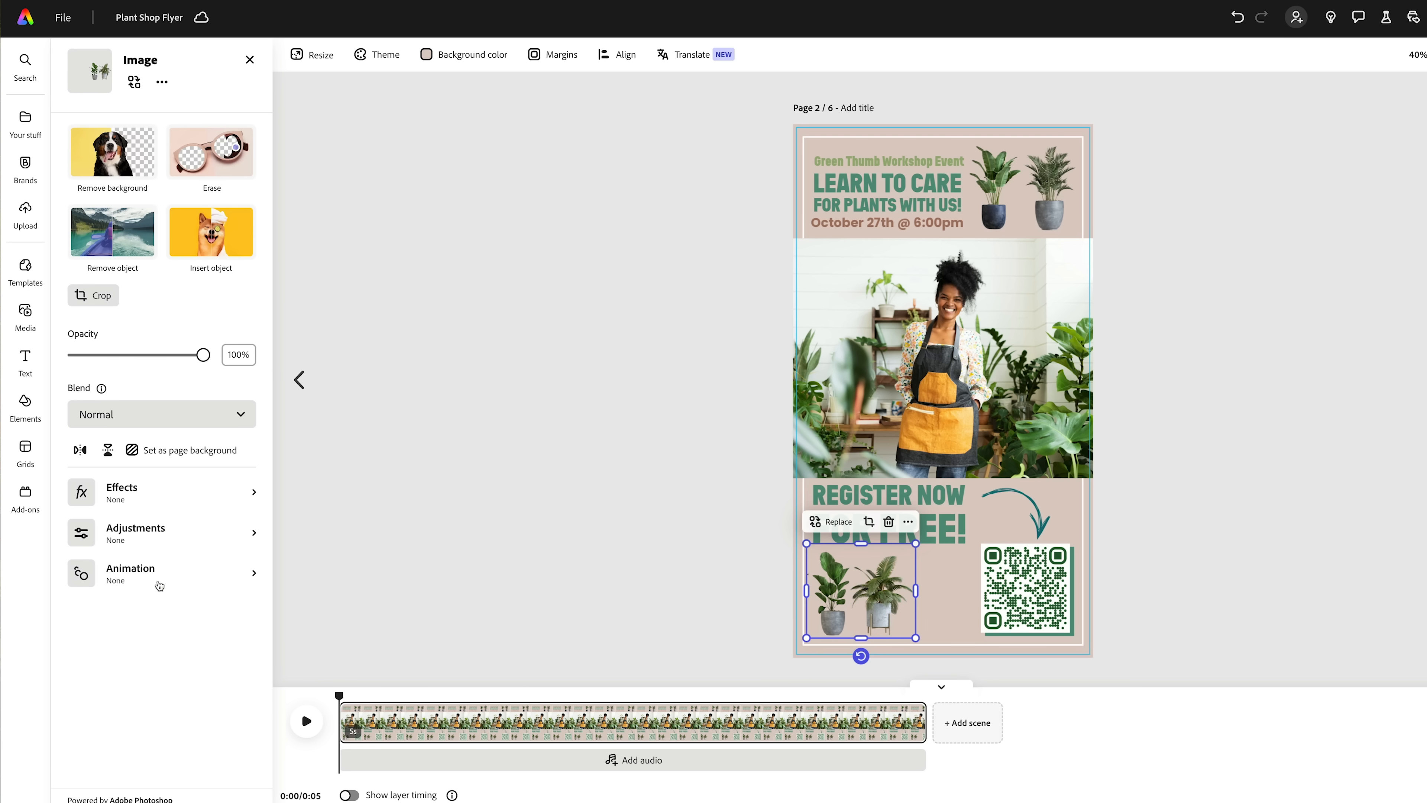
click(159, 585)
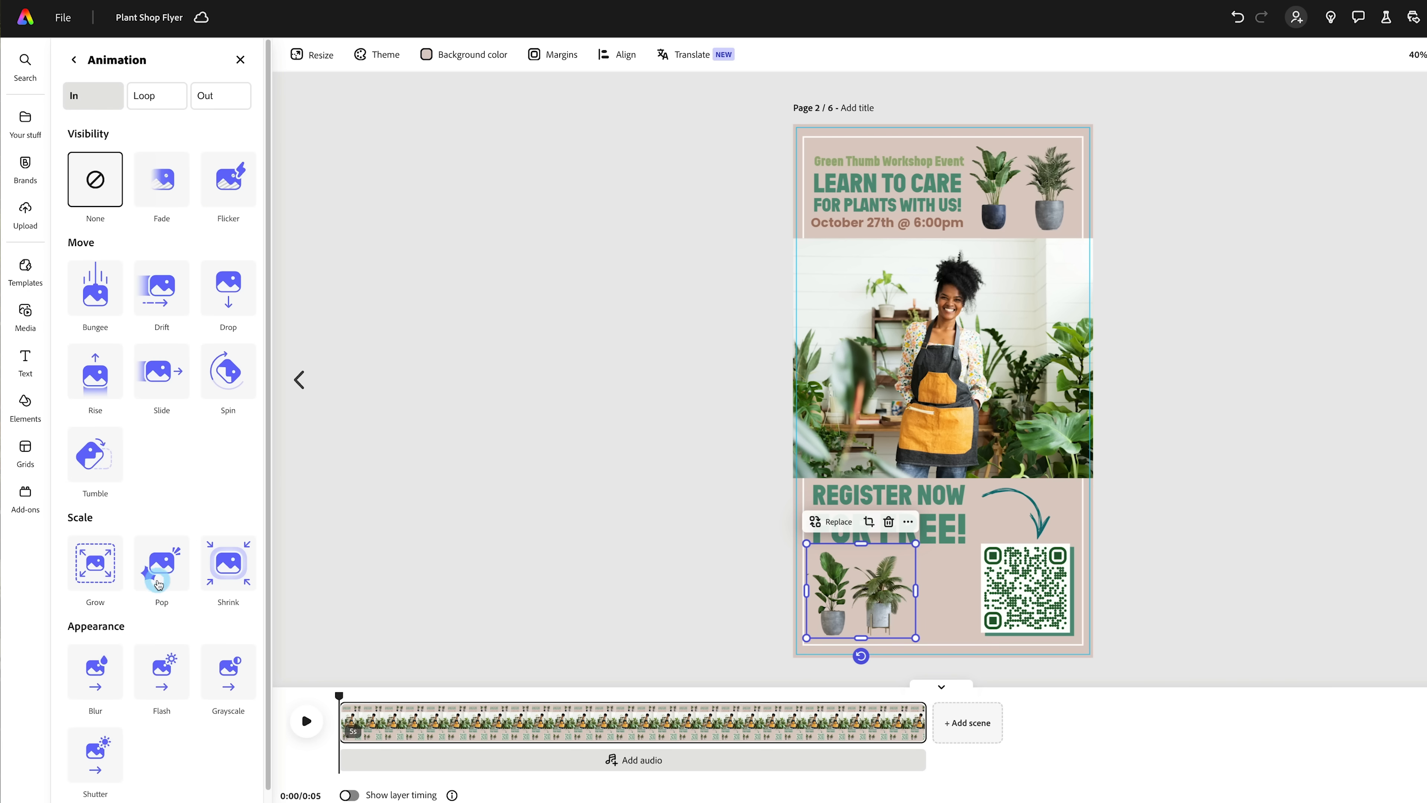
click(153, 97)
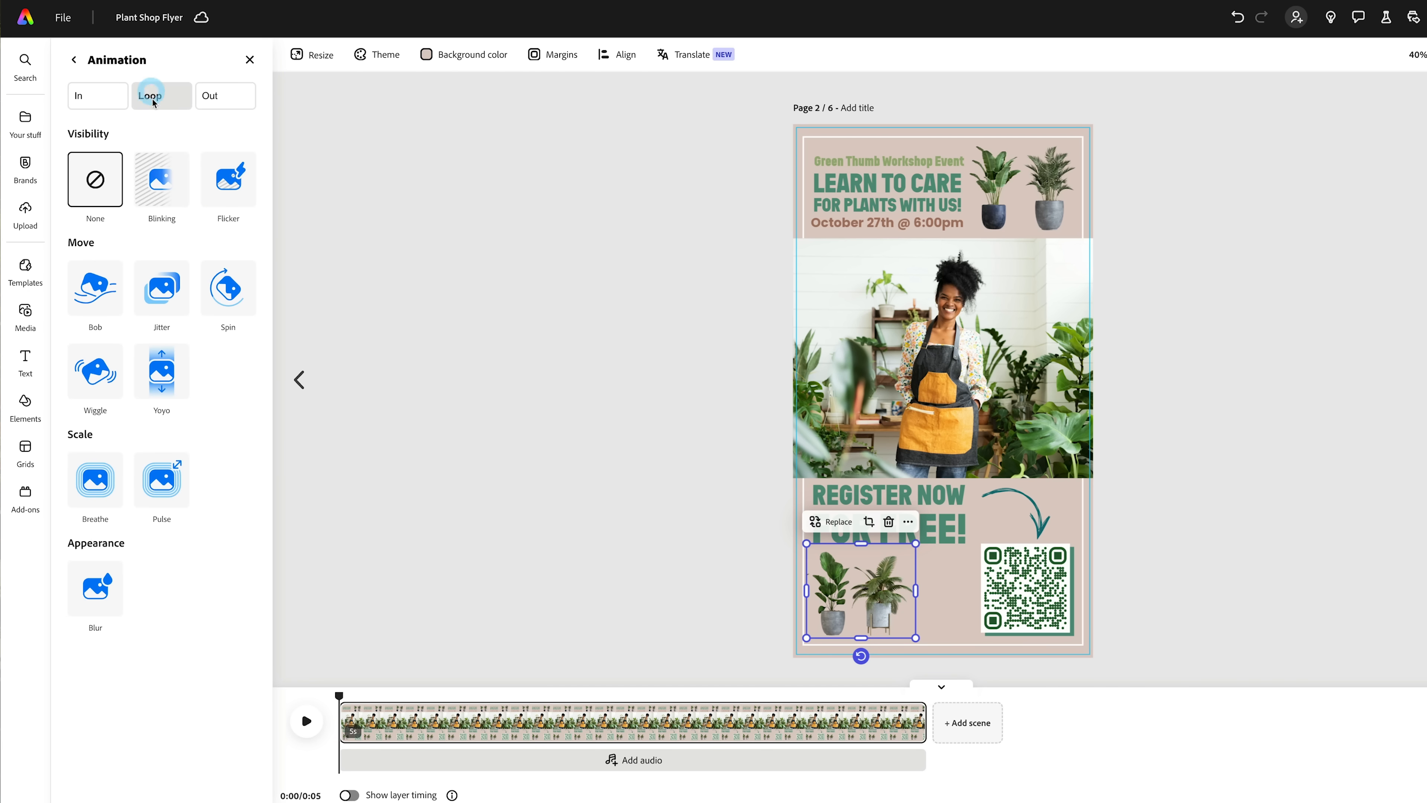
click(94, 376)
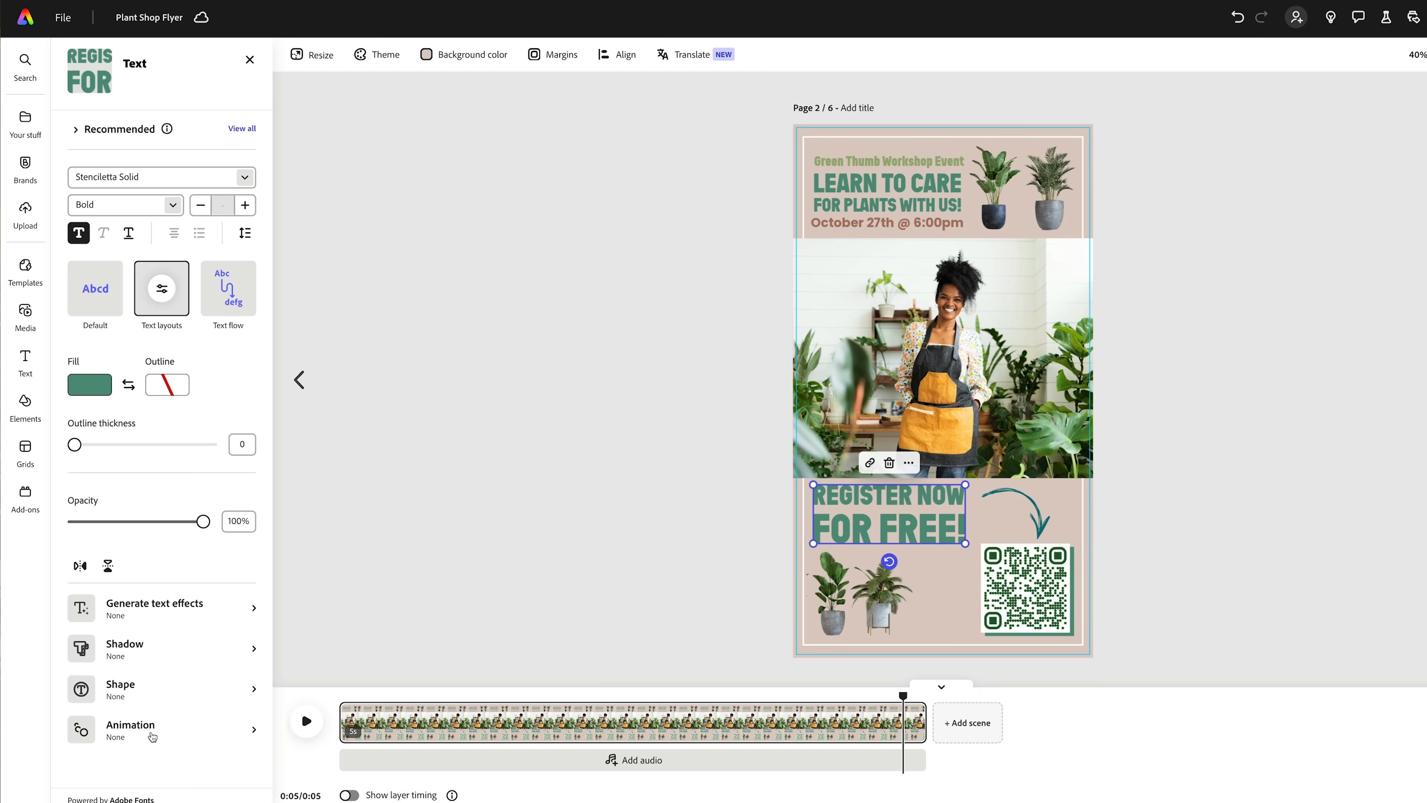
- Open the animation options for the "Register now for free!" text on page 2
click(151, 737)
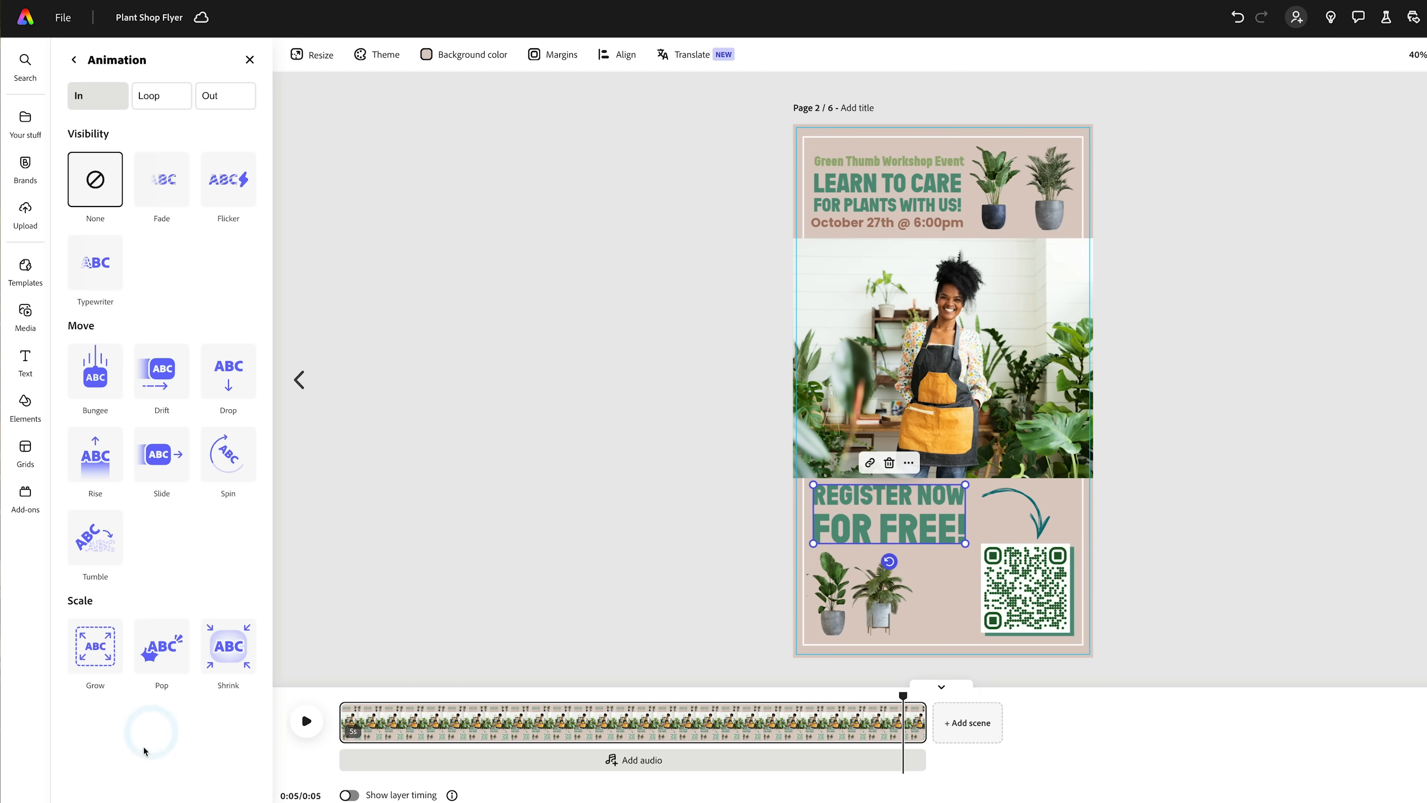